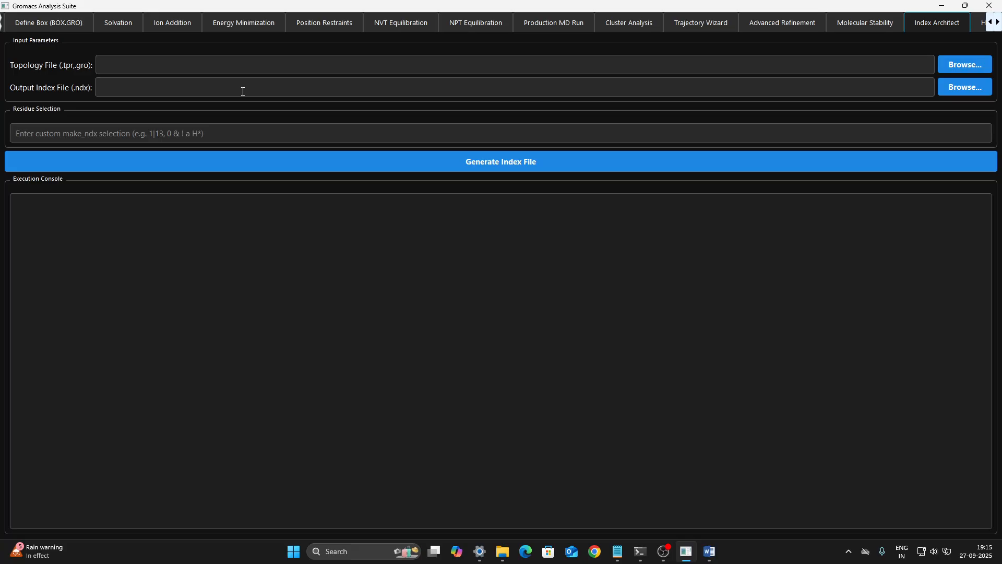
# Load LIG.gro as the topology file, name the output index file index_lig, and generate the index file.
pyautogui.click(963, 69)
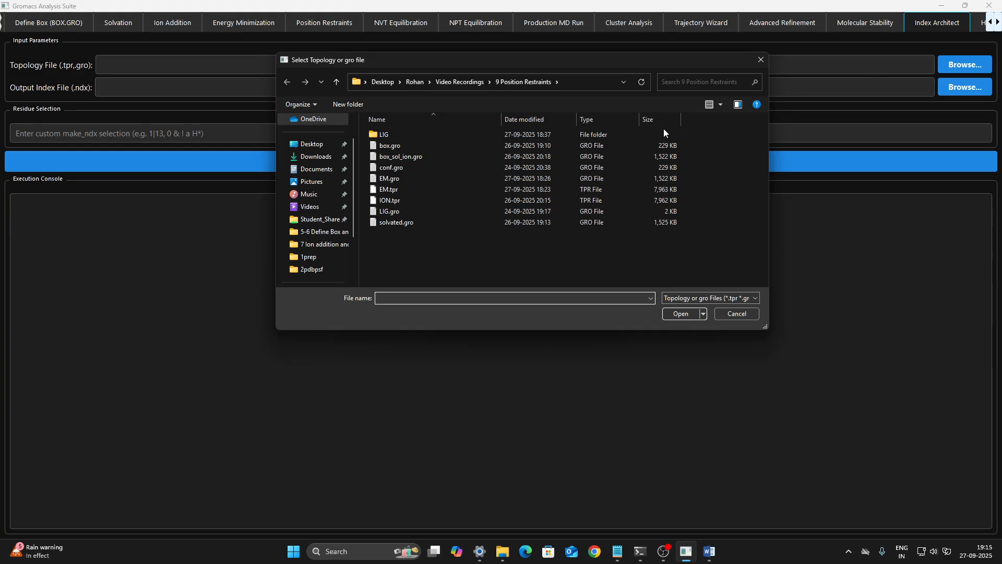
pyautogui.click(391, 213)
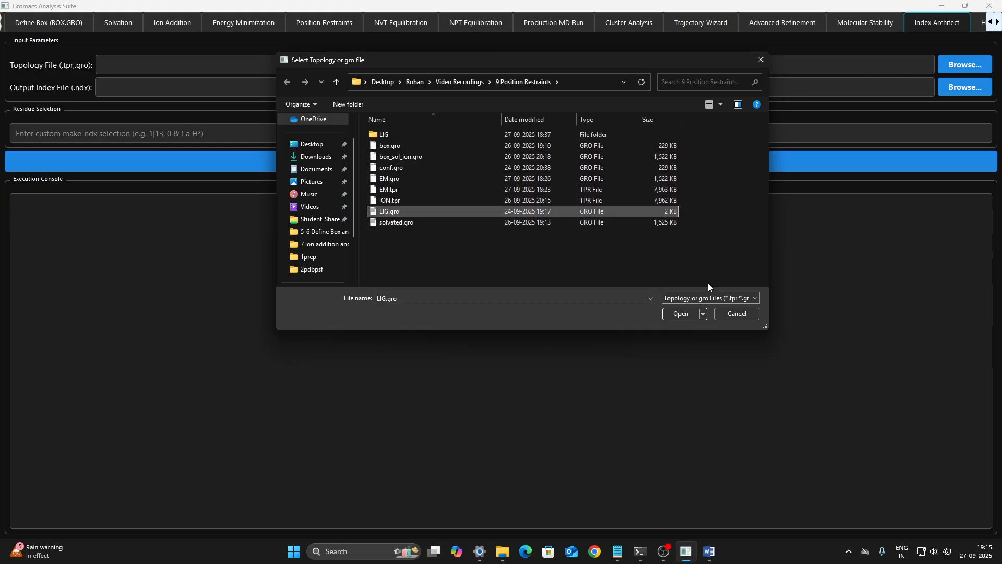
pyautogui.click(677, 313)
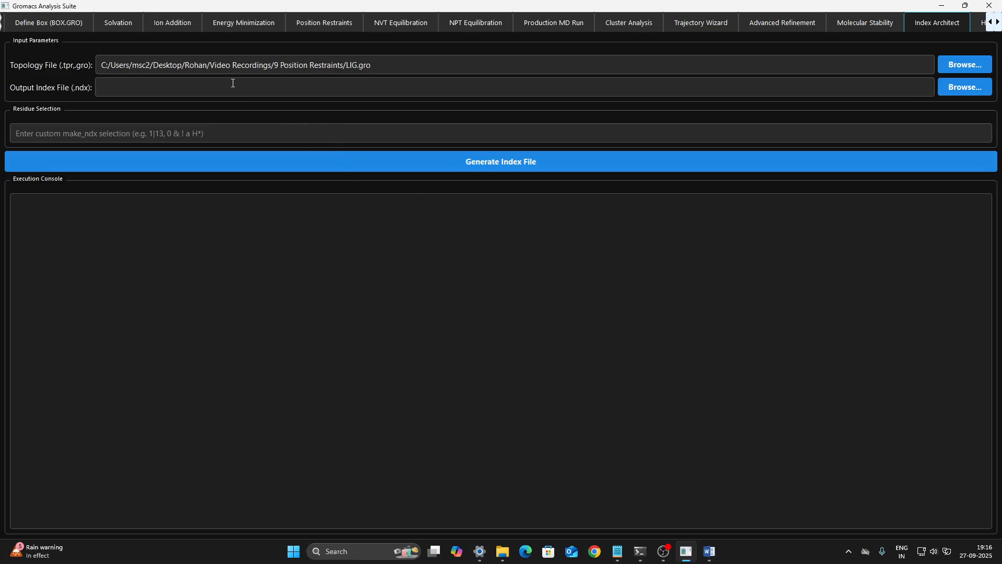
pyautogui.write('index_lig')
pyautogui.click(490, 164)
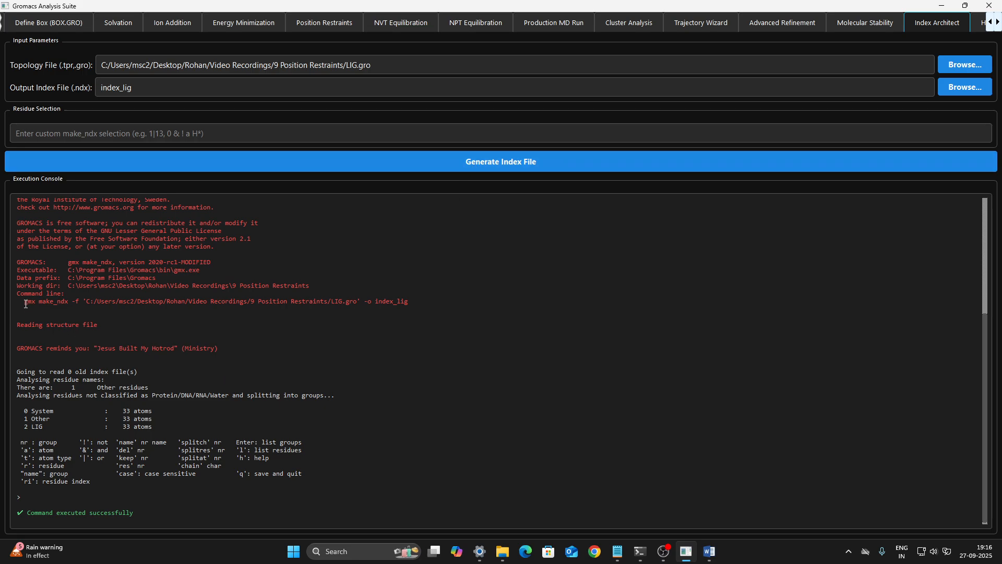
pyautogui.moveTo(25, 302); pyautogui.dragTo(415, 303)
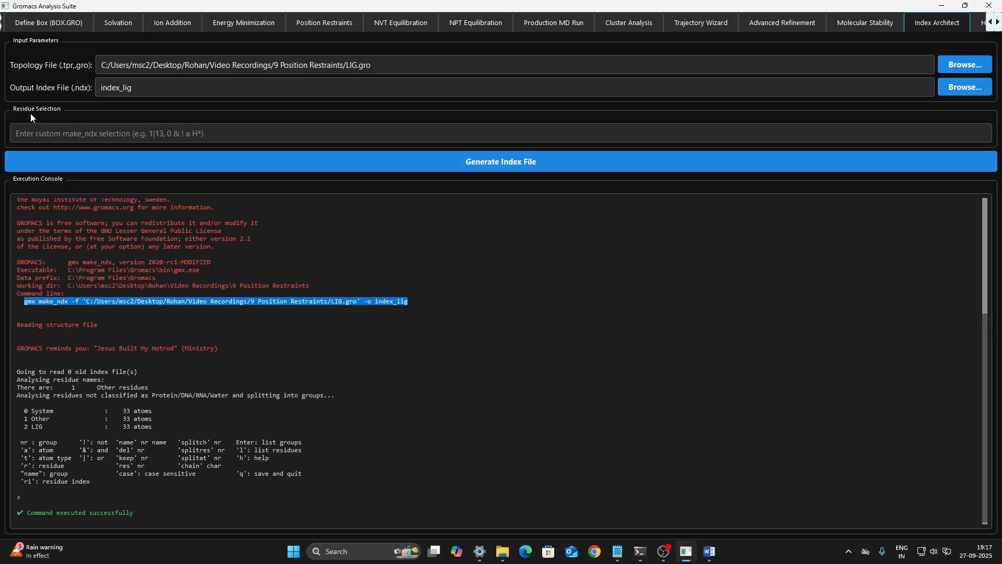
# Switch to the Notepad notes on indexing and position restraints and copy the selection "0 & ! a H*".
pyautogui.click(55, 133)
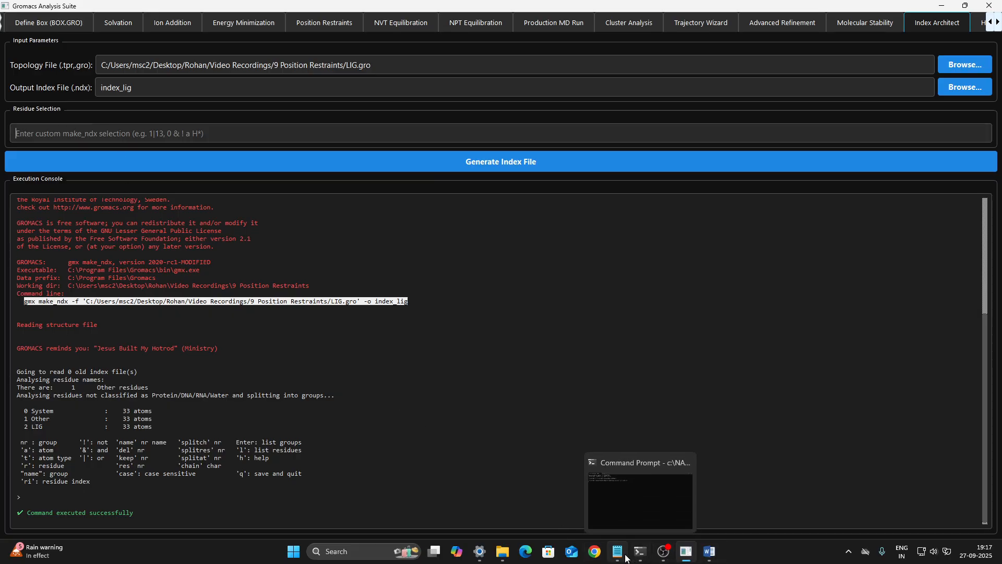
pyautogui.moveTo(618, 553)
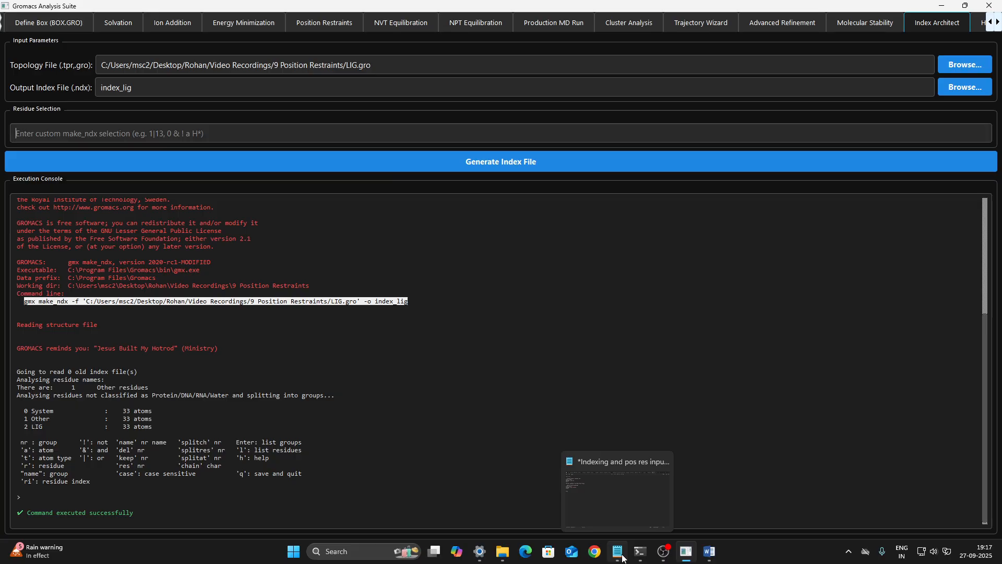
pyautogui.click(622, 558)
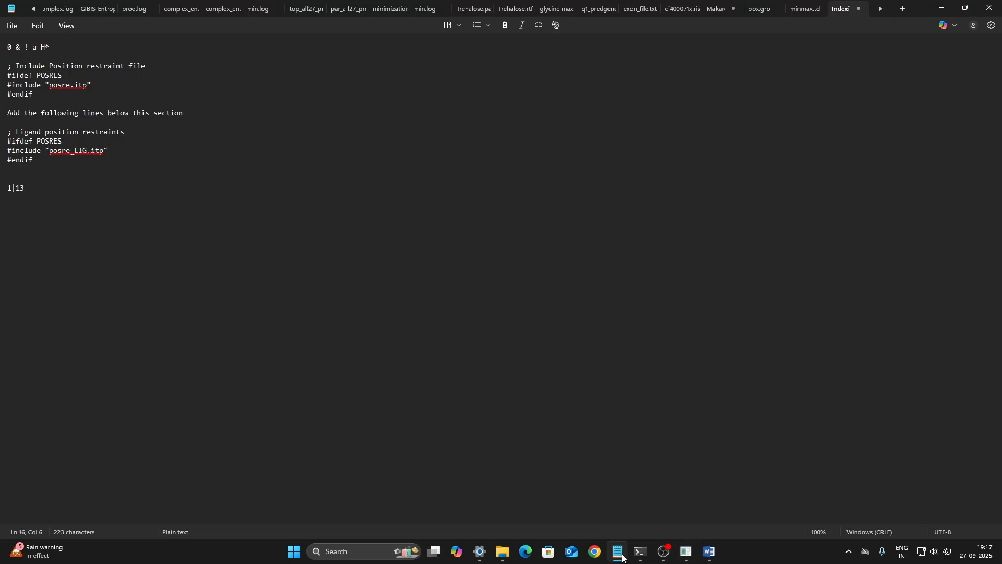
pyautogui.moveTo(7, 47); pyautogui.dragTo(63, 48)
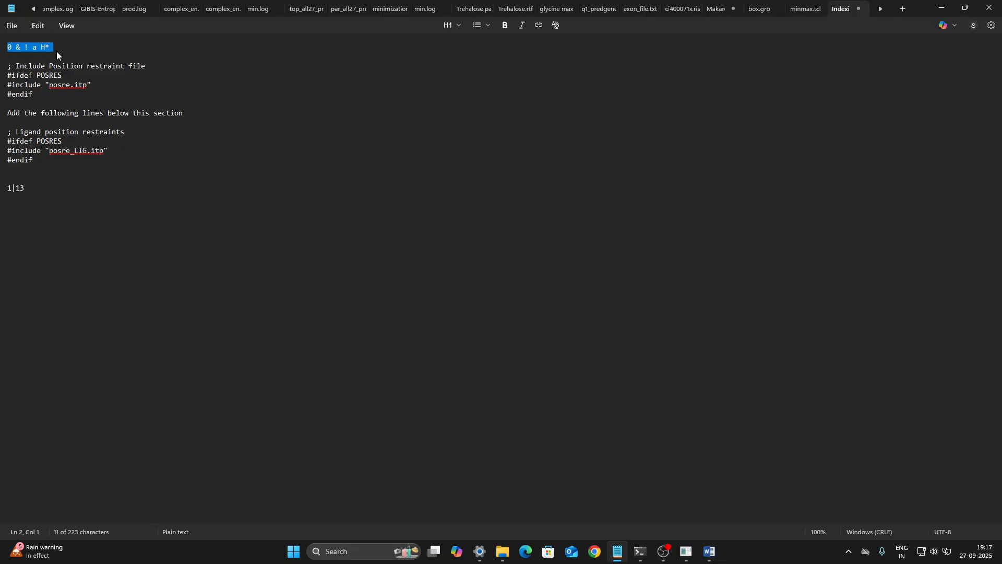
pyautogui.click(38, 26)
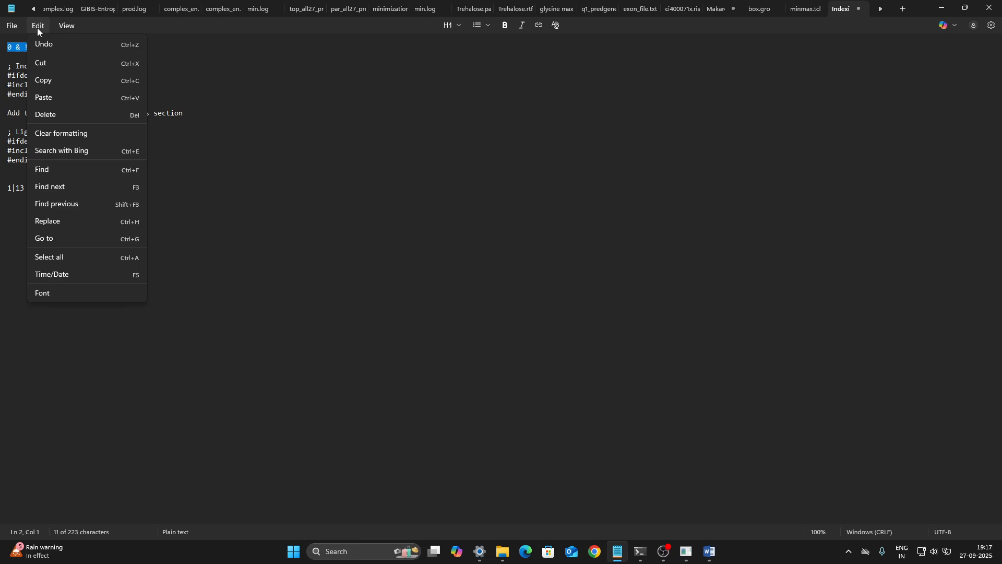
pyautogui.click(44, 81)
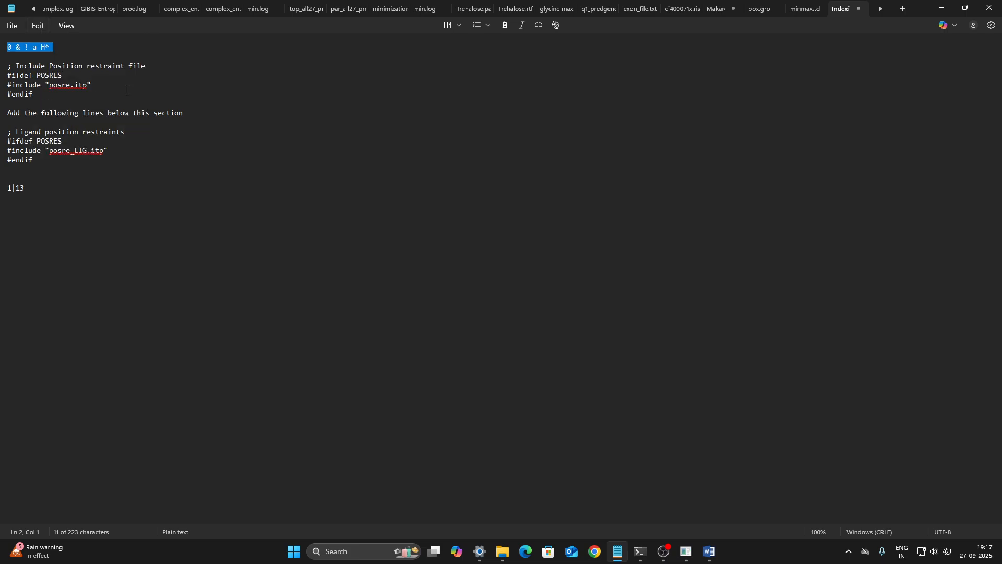
# Paste "0 & ! a H*" as the residue selection in Gromacs Analysis Suite and generate the index file again.
pyautogui.click(939, 7)
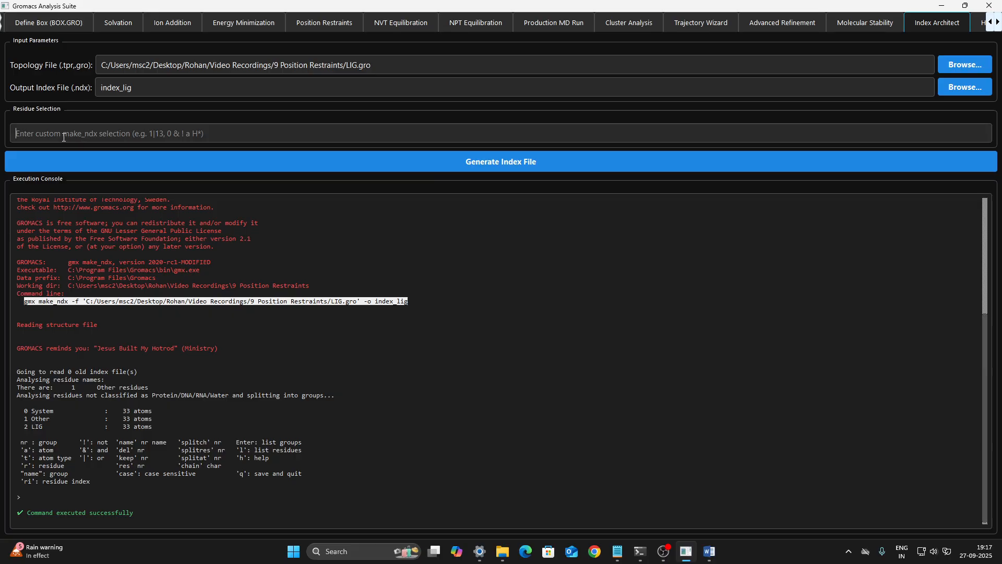
pyautogui.rightClick(31, 134)
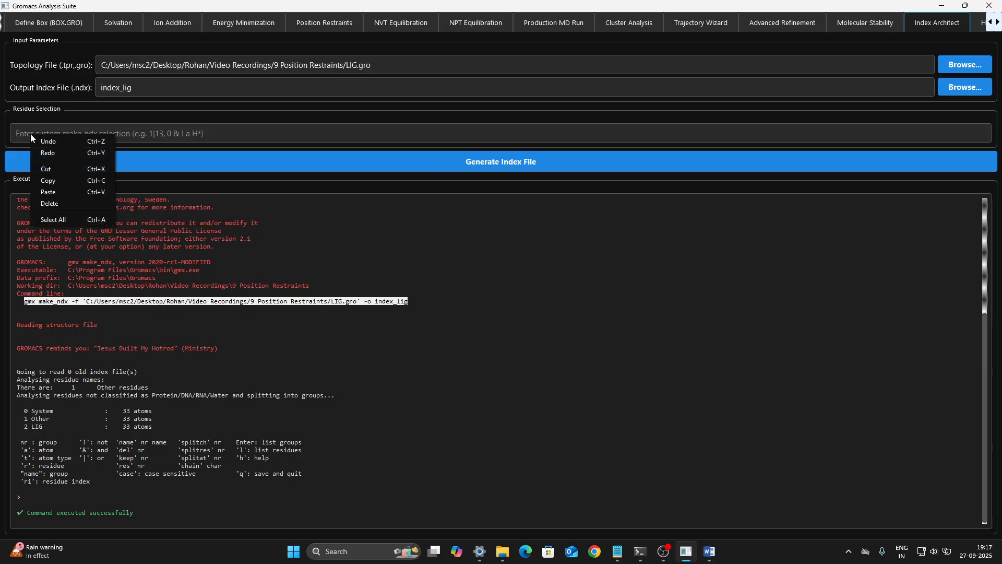
pyautogui.click(51, 192)
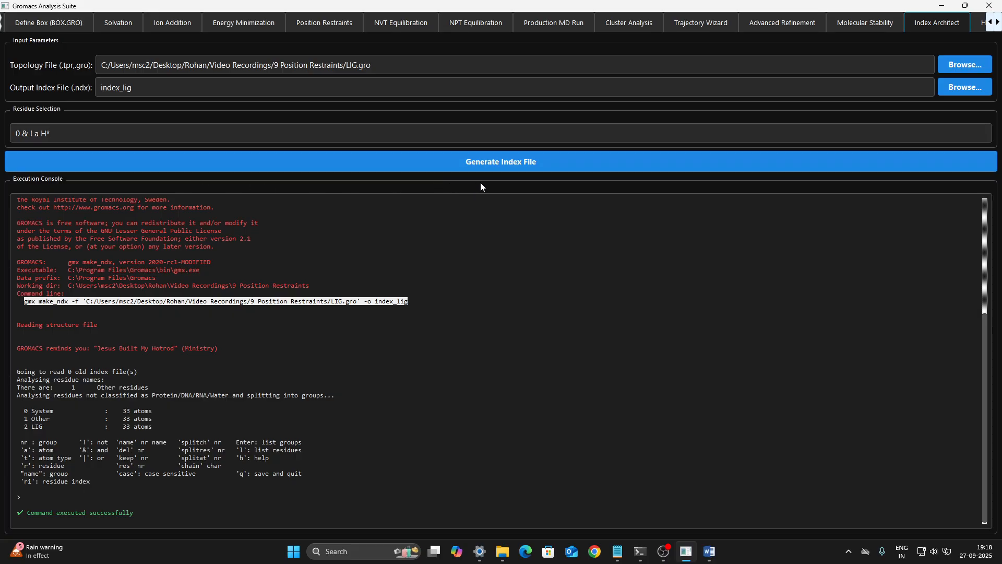
pyautogui.click(509, 168)
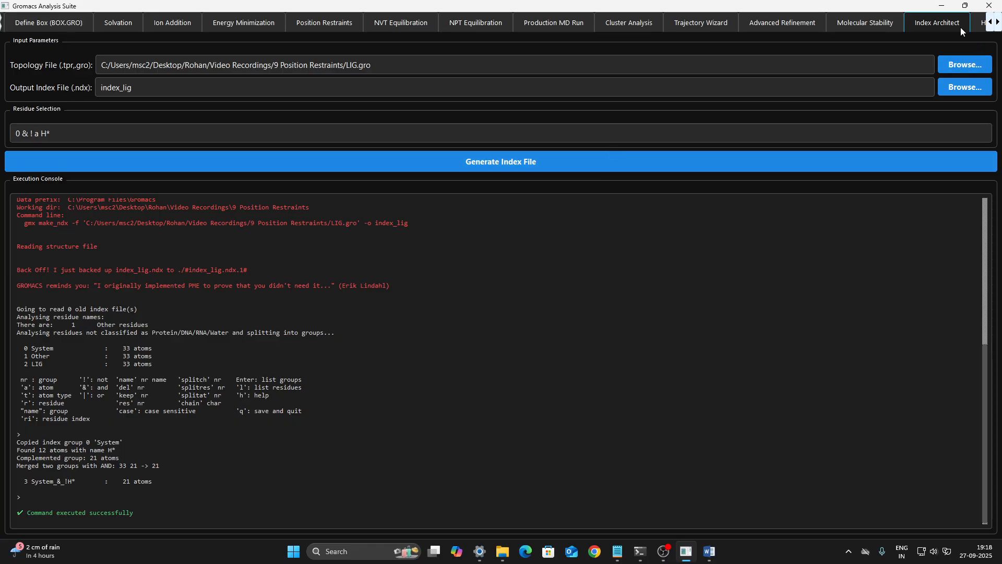
# Switch to the Video Recordings window in File Explorer and open the "9 Position Restraints" folder.
pyautogui.click(941, 7)
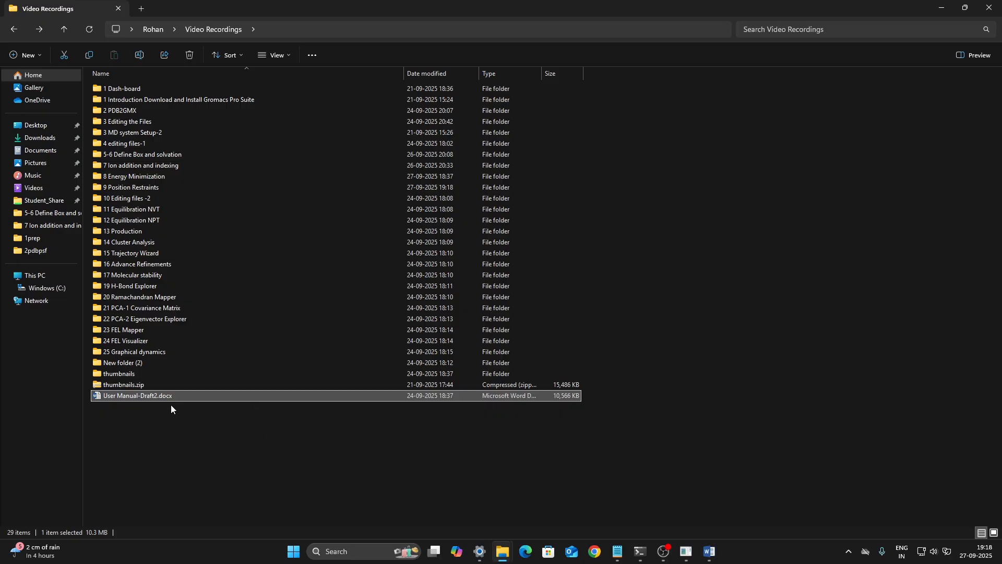
pyautogui.click(502, 551)
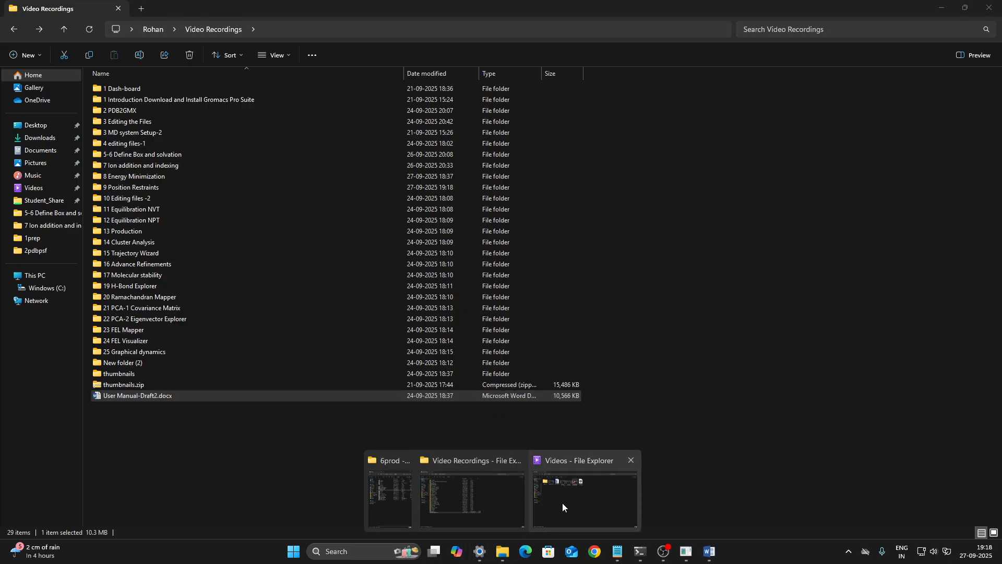
pyautogui.click(471, 505)
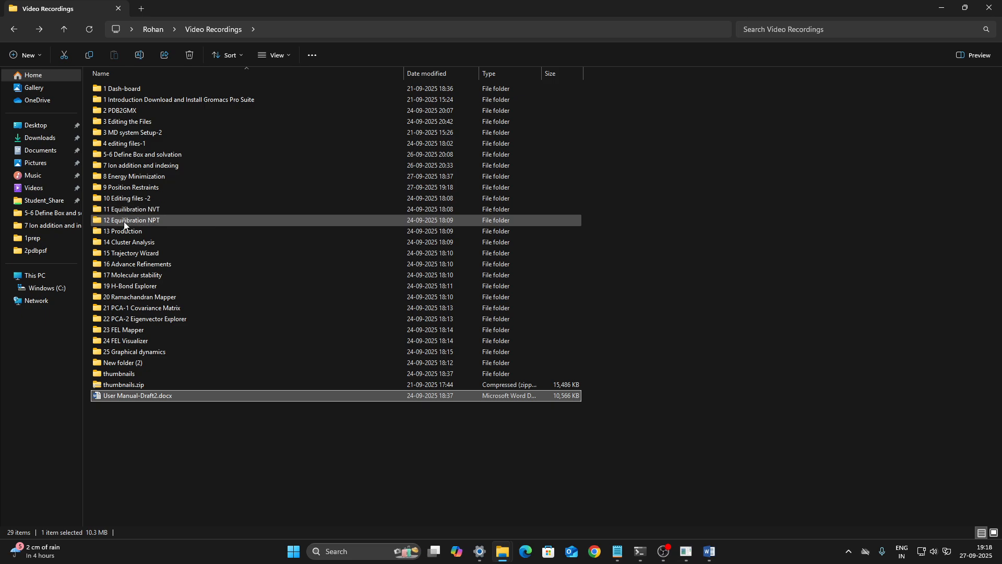
pyautogui.doubleClick(130, 189)
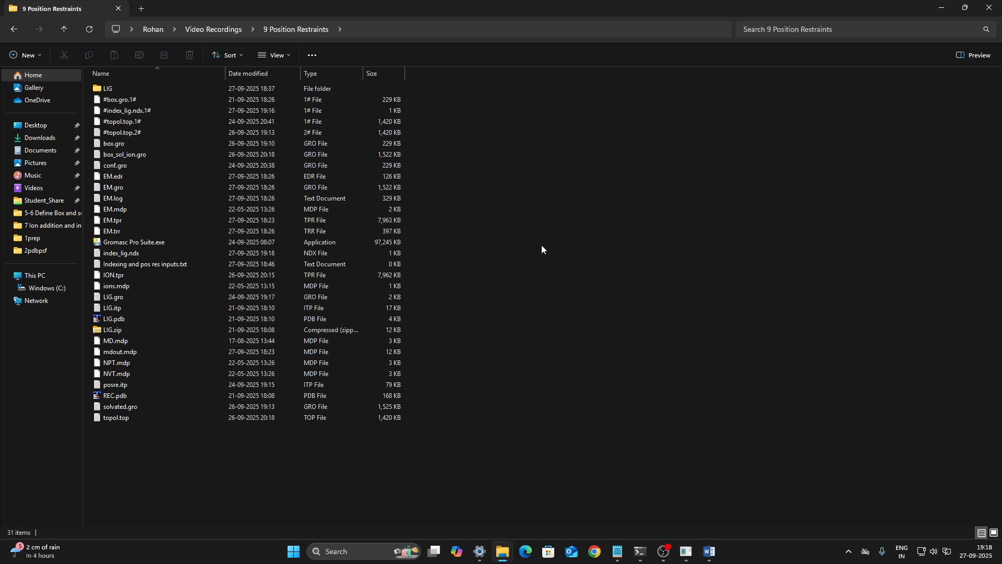
# Sort the folder's files by date modified and display them as large icons.
pyautogui.rightClick(509, 177)
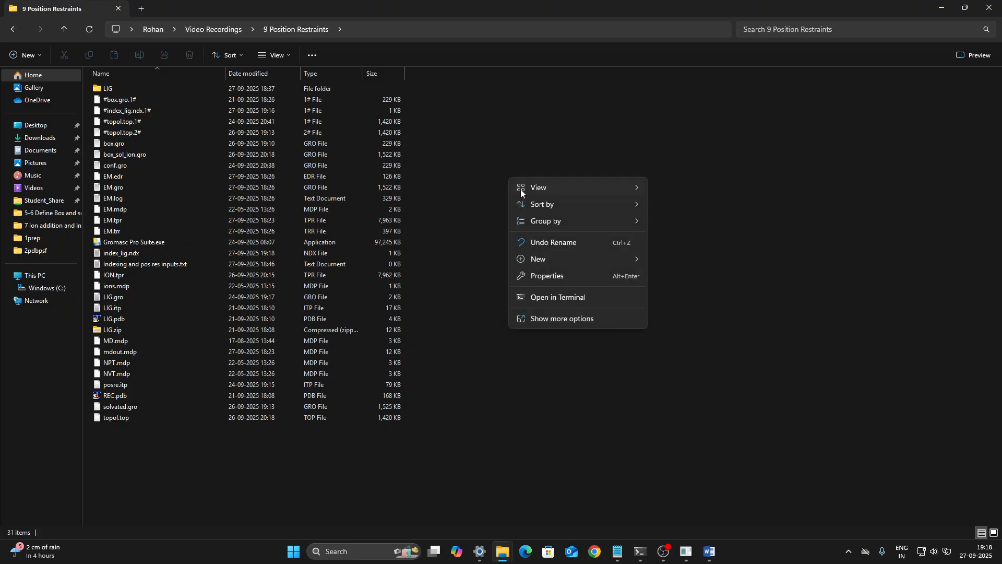
pyautogui.moveTo(617, 205)
pyautogui.click(684, 227)
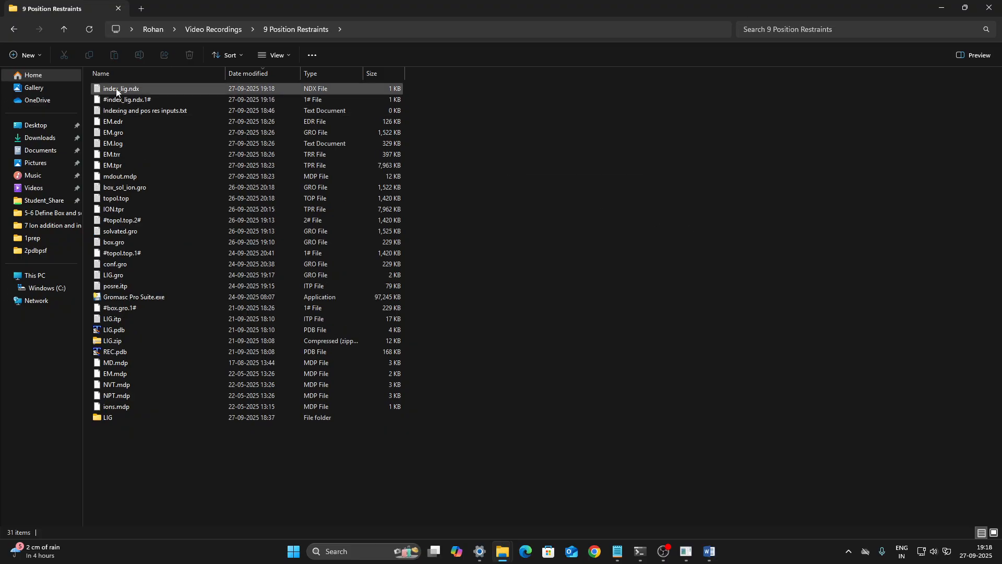
pyautogui.click(287, 56)
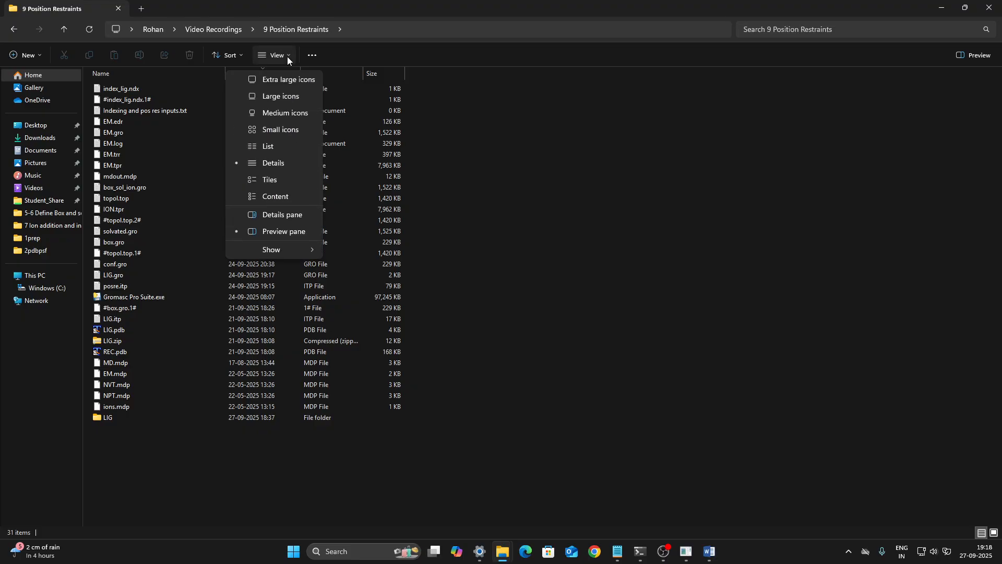
pyautogui.click(289, 96)
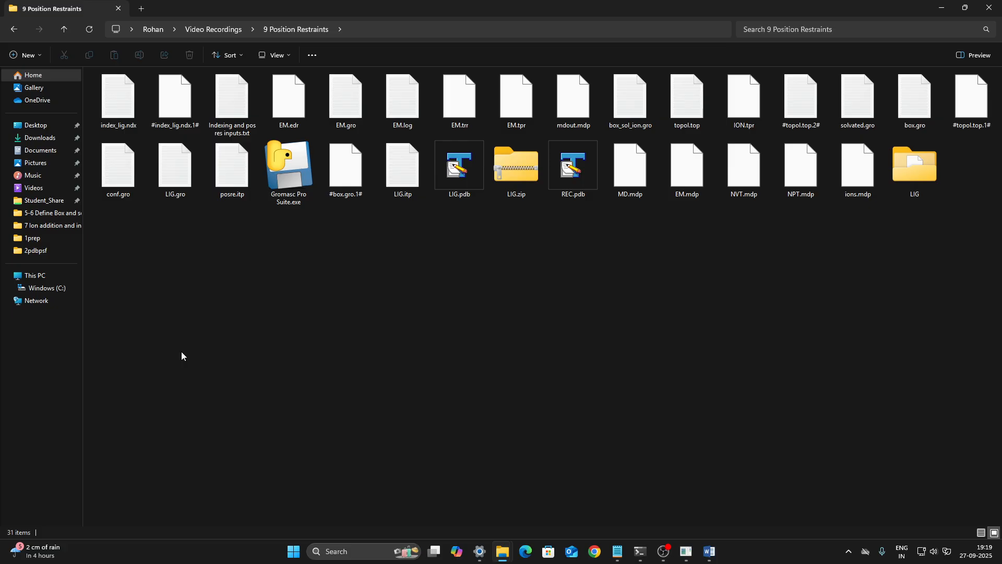
# Switch to Gromacs Analysis Suite and load LIG.gro as the GRO file and index_lig.ndx as the index file for the position restraints.
pyautogui.click(687, 552)
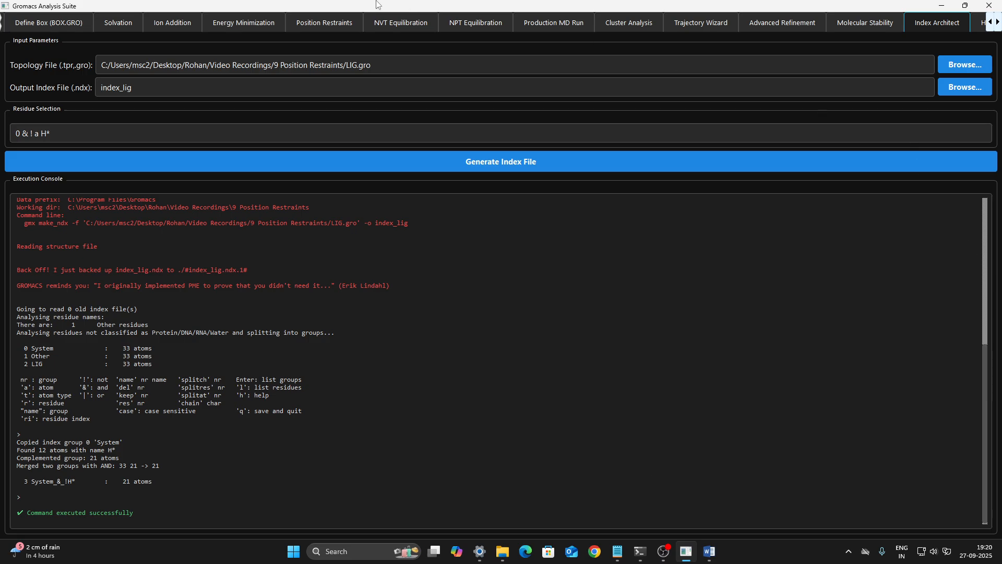
pyautogui.click(318, 25)
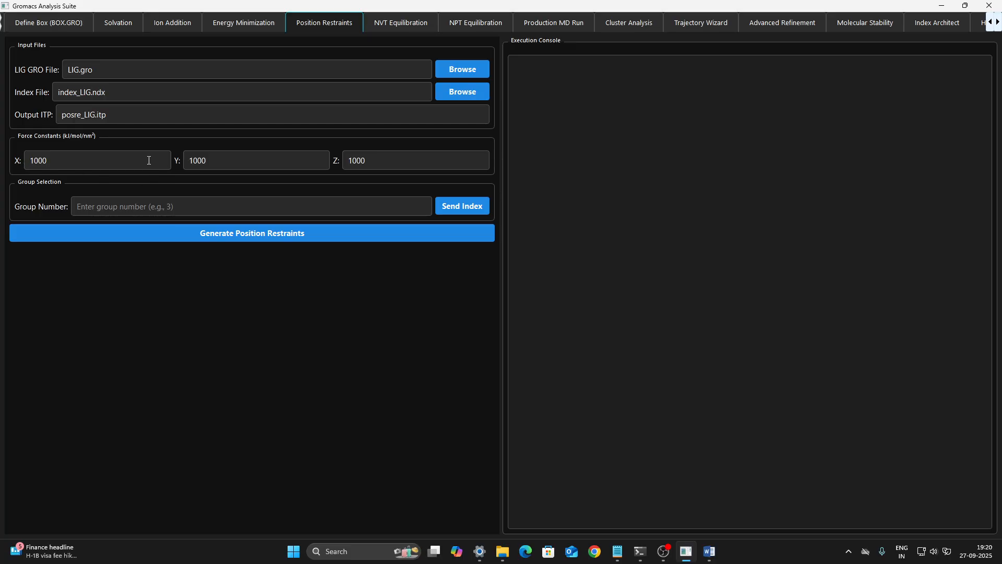
pyautogui.click(463, 70)
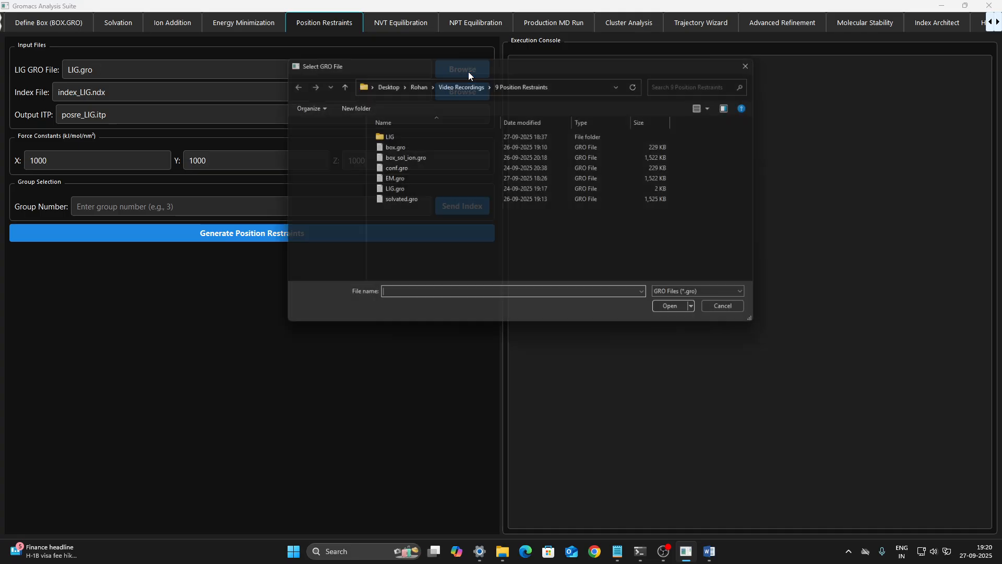
pyautogui.click(388, 189)
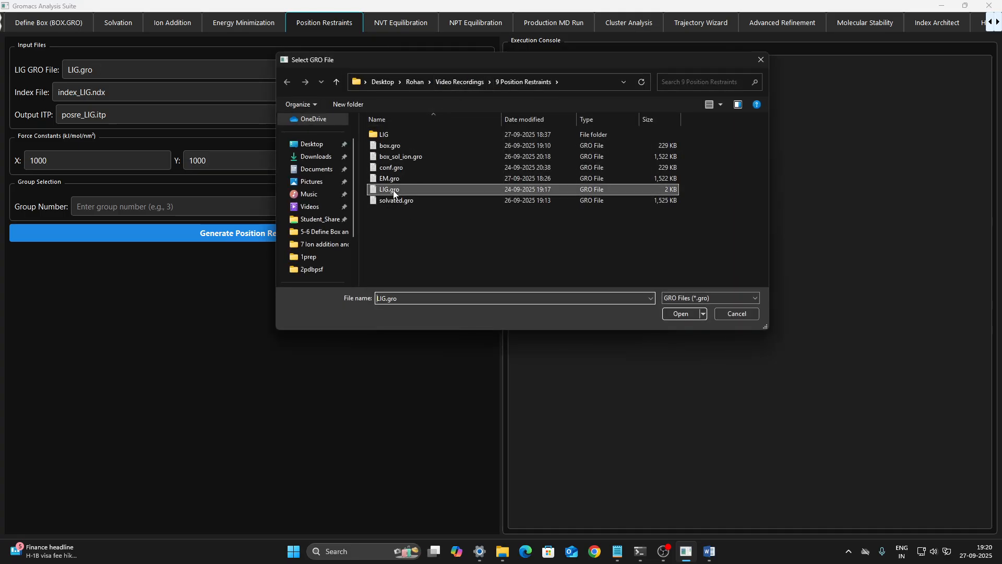
pyautogui.click(680, 313)
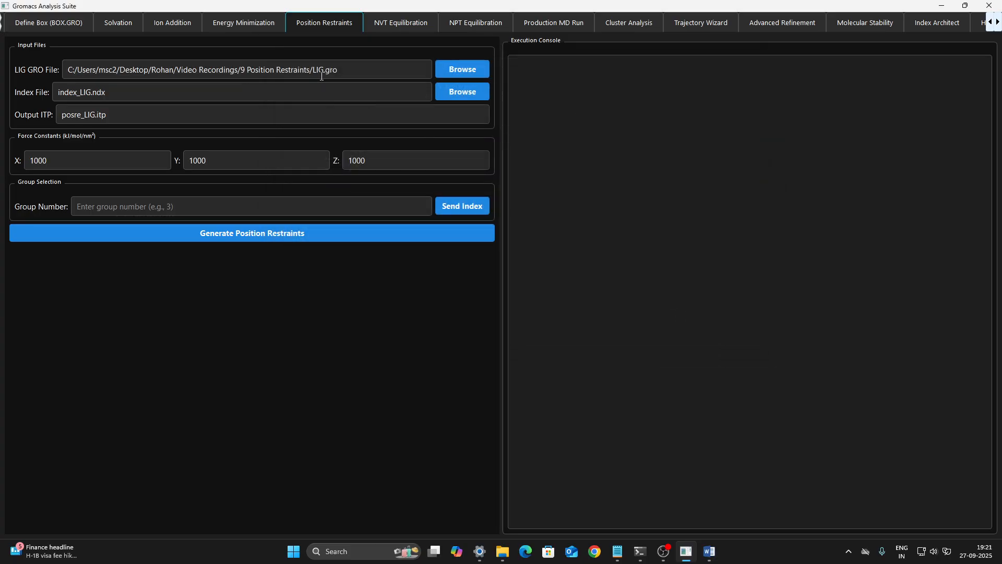
pyautogui.click(461, 96)
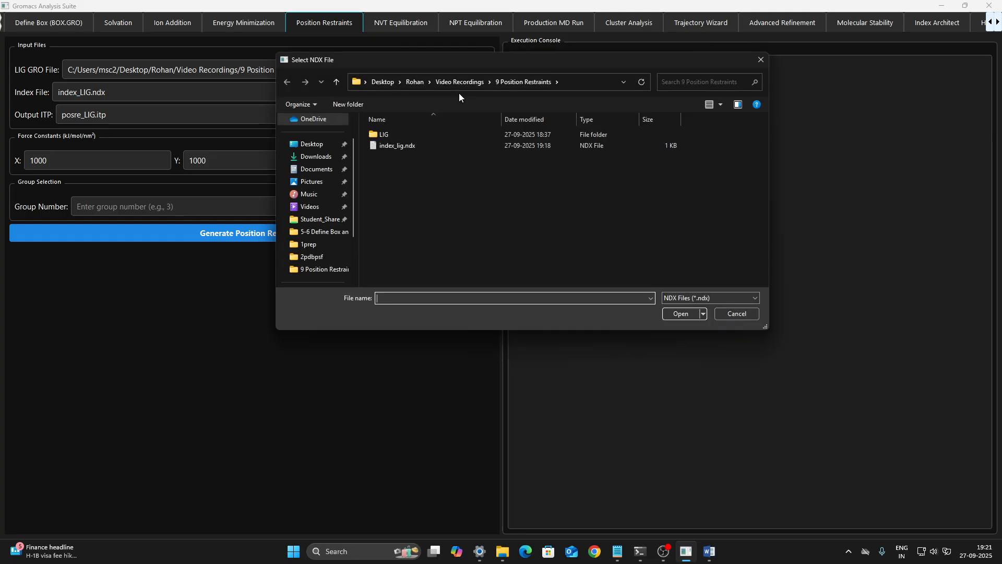
pyautogui.click(412, 149)
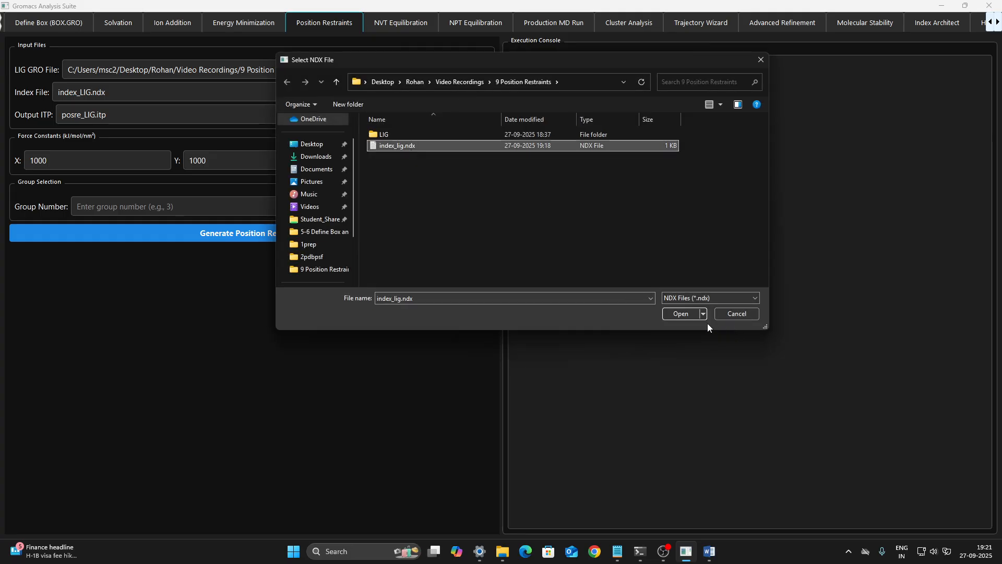
pyautogui.click(679, 314)
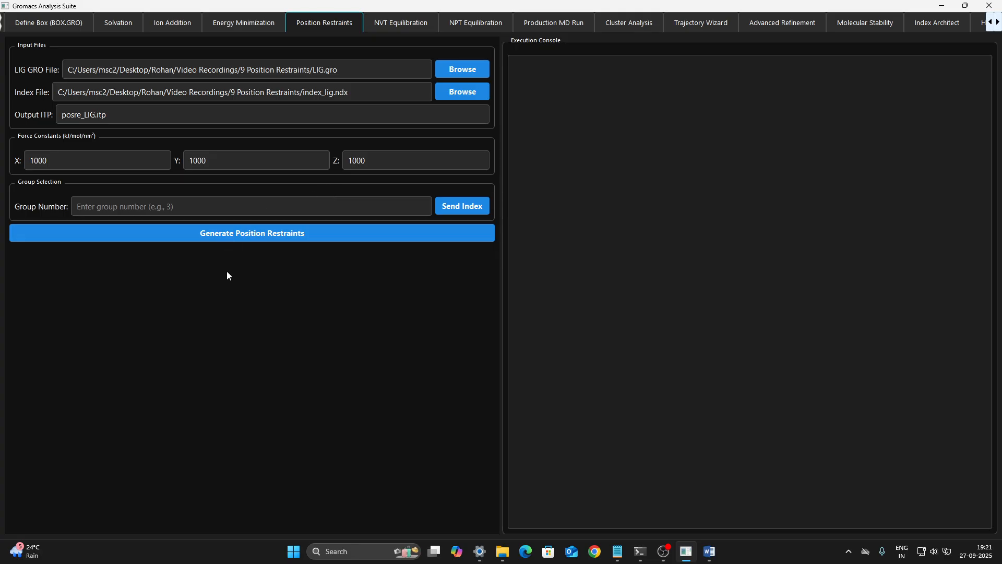
# Generate the position restraints file posre_LIG.itp for group 2, and return to the "9 Position Restraints" folder in File Explorer.
pyautogui.click(261, 238)
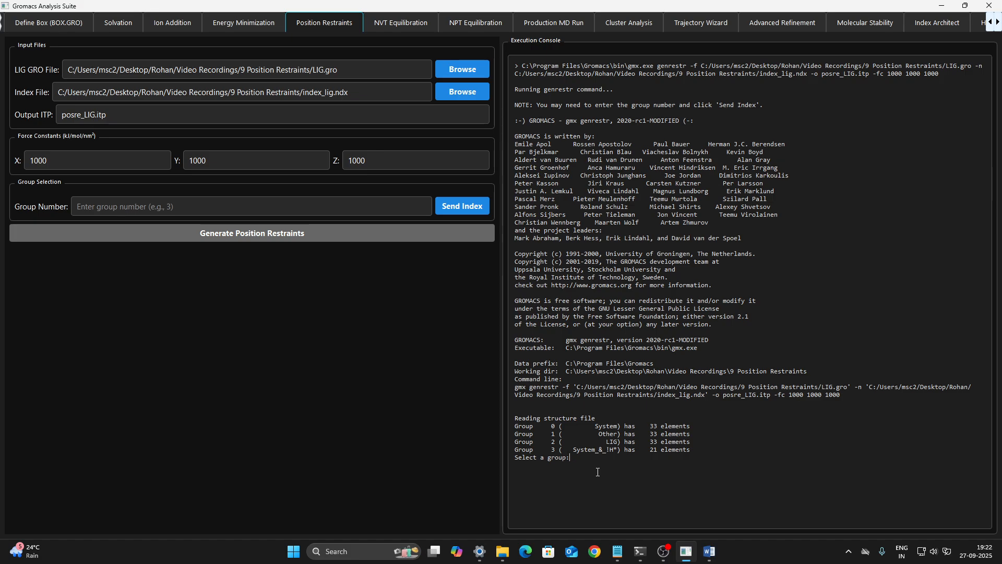
pyautogui.click(97, 208)
pyautogui.write('3')
pyautogui.press('BackSpace')
pyautogui.write('2')
pyautogui.click(112, 211)
pyautogui.click(470, 209)
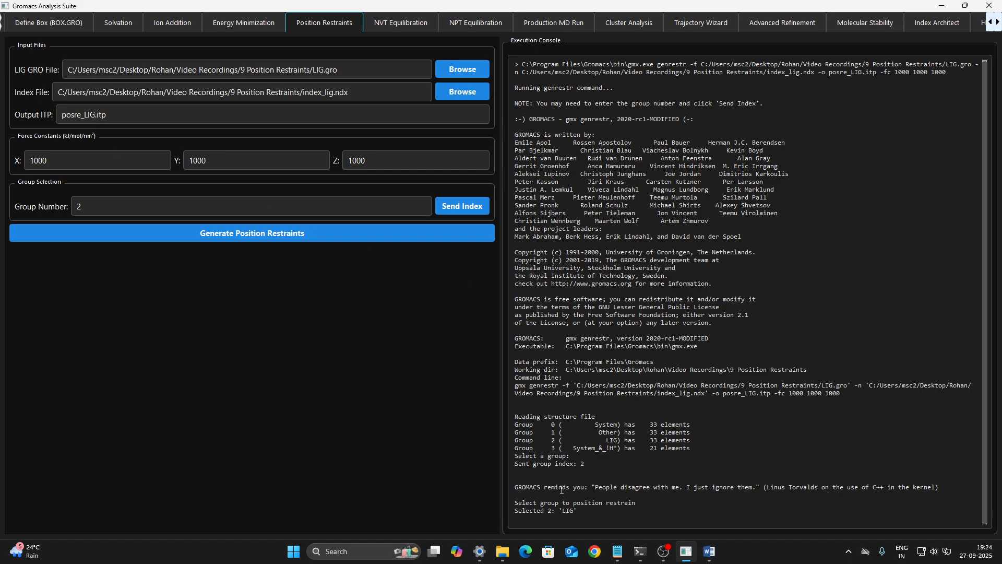
pyautogui.moveTo(514, 487); pyautogui.dragTo(591, 487)
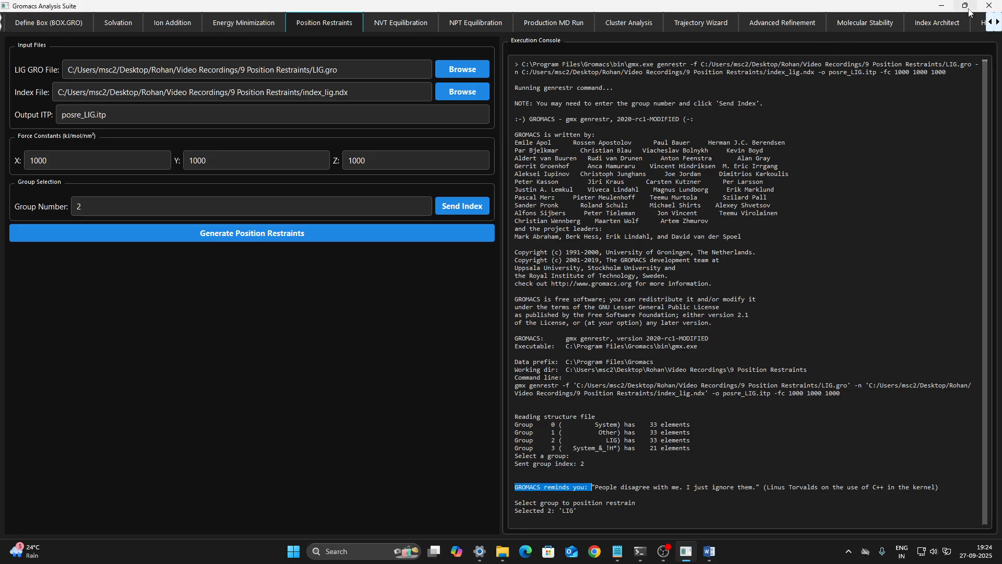
pyautogui.click(941, 8)
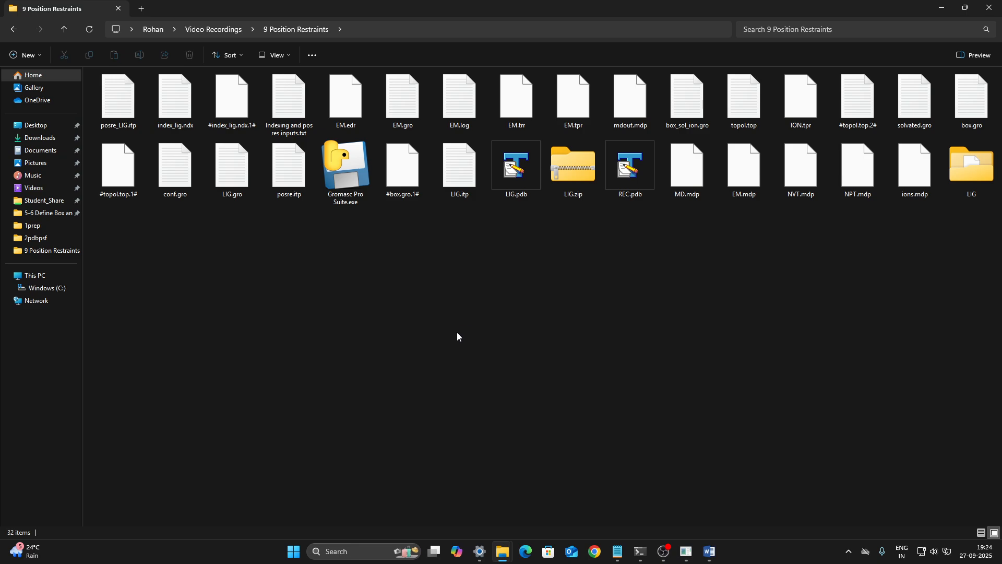
# Open topol.top from the "9 Position Restraints" folder in TextPad and dismiss the tip of the day.
pyautogui.press('t')
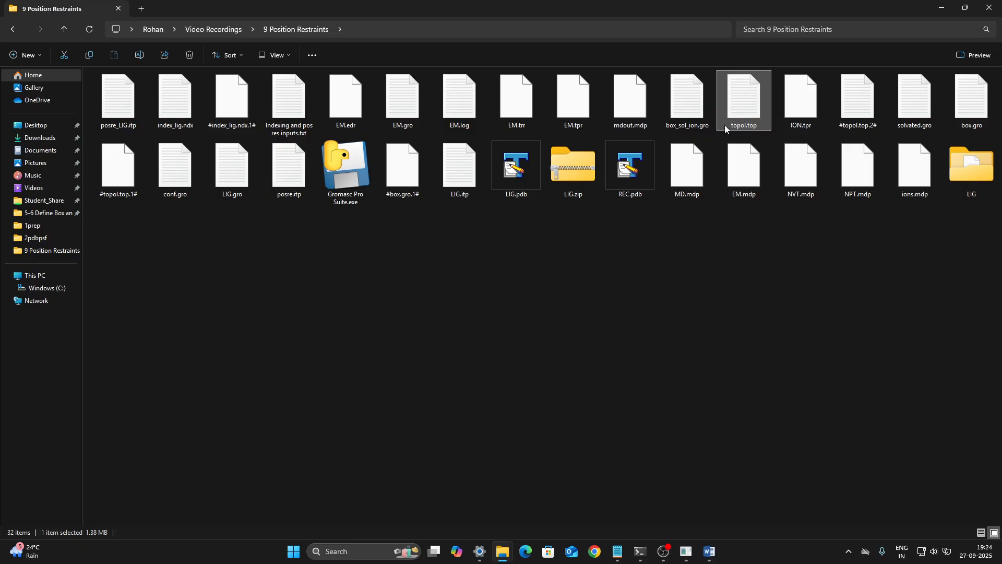
pyautogui.rightClick(733, 109)
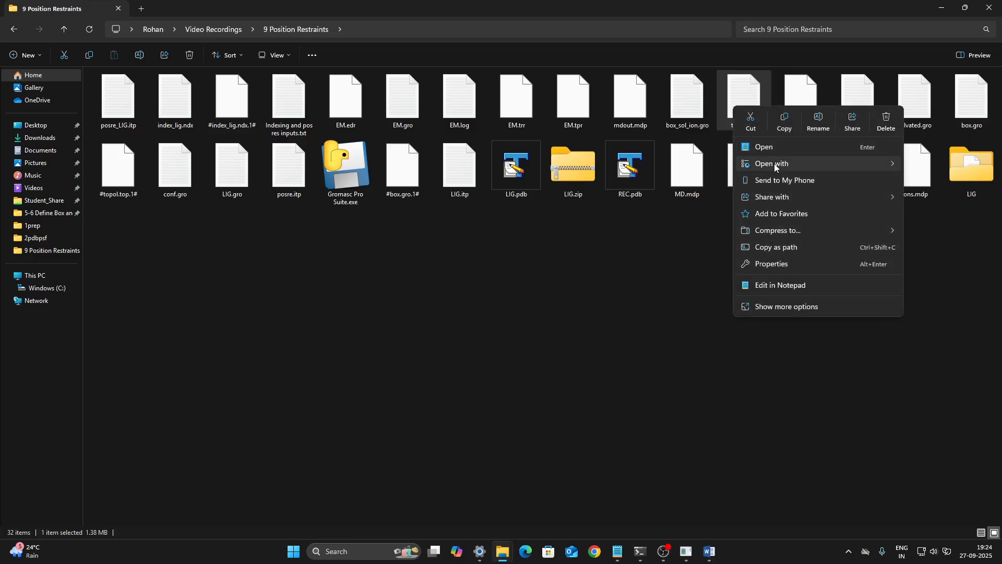
pyautogui.moveTo(774, 164)
pyautogui.click(660, 181)
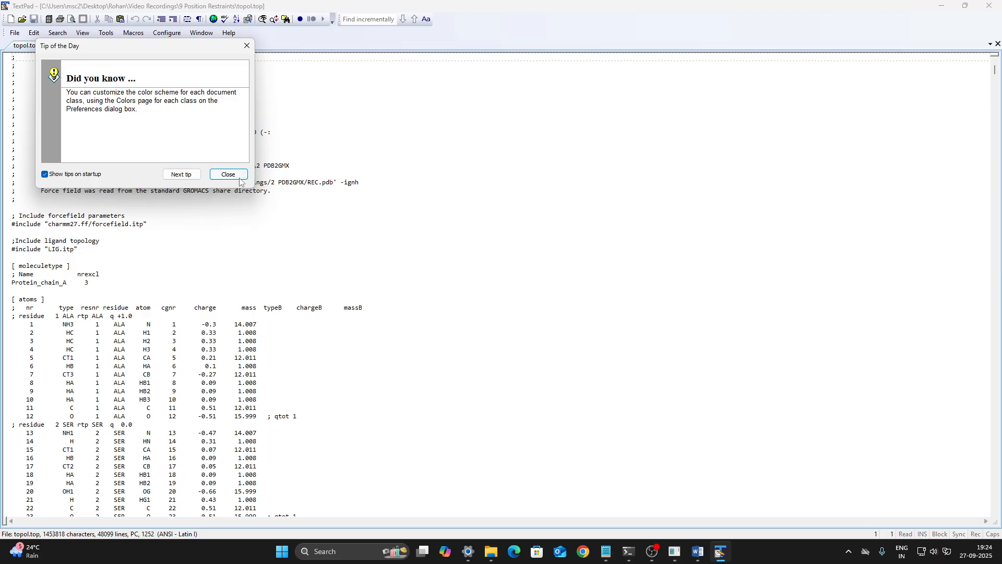
pyautogui.click(224, 172)
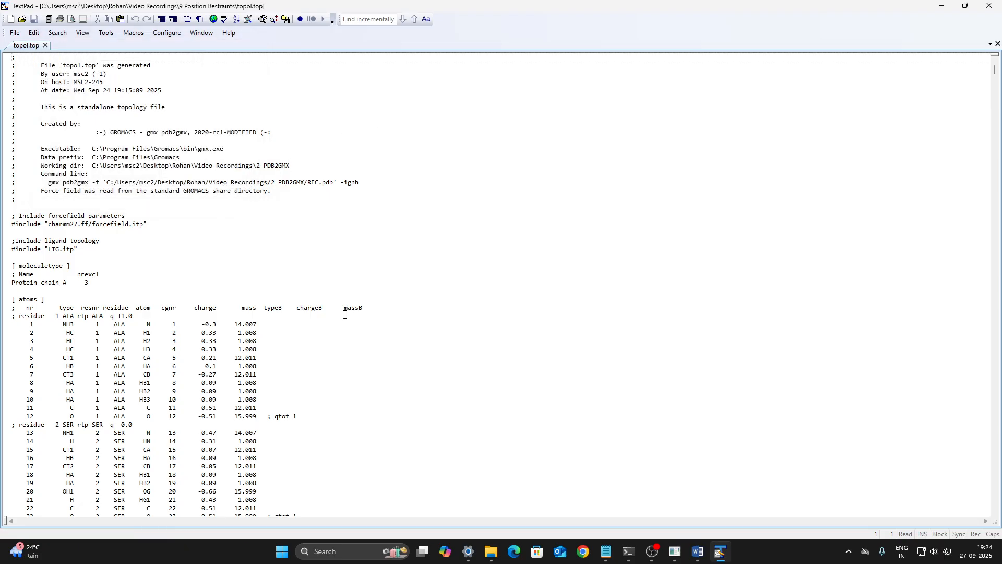
# Find the "; Include Position restraint file" block near the end of topol.top and add two line breaks after its #endif.
pyautogui.scroll(-9, 345, 315)
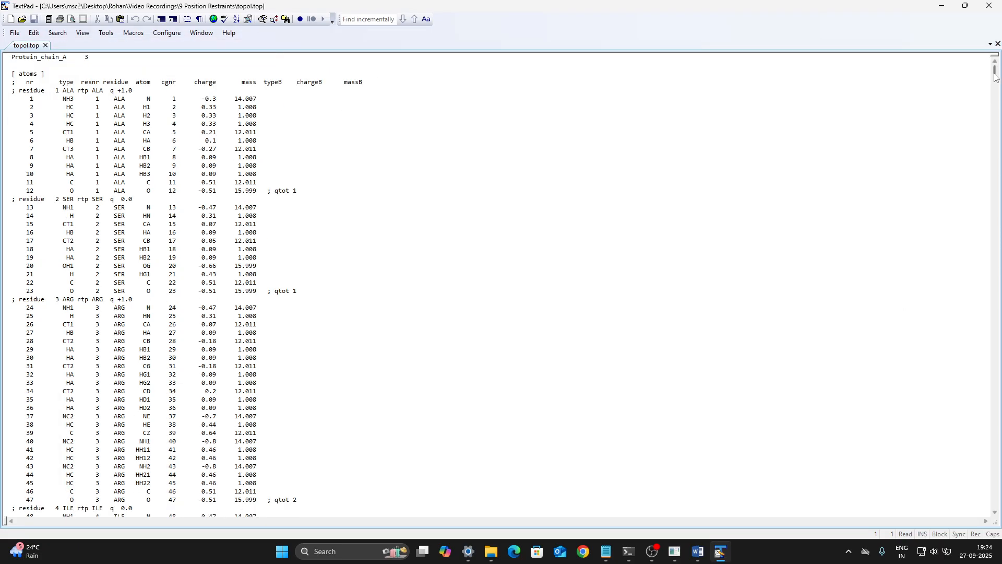
pyautogui.moveTo(994, 73); pyautogui.dragTo(995, 508)
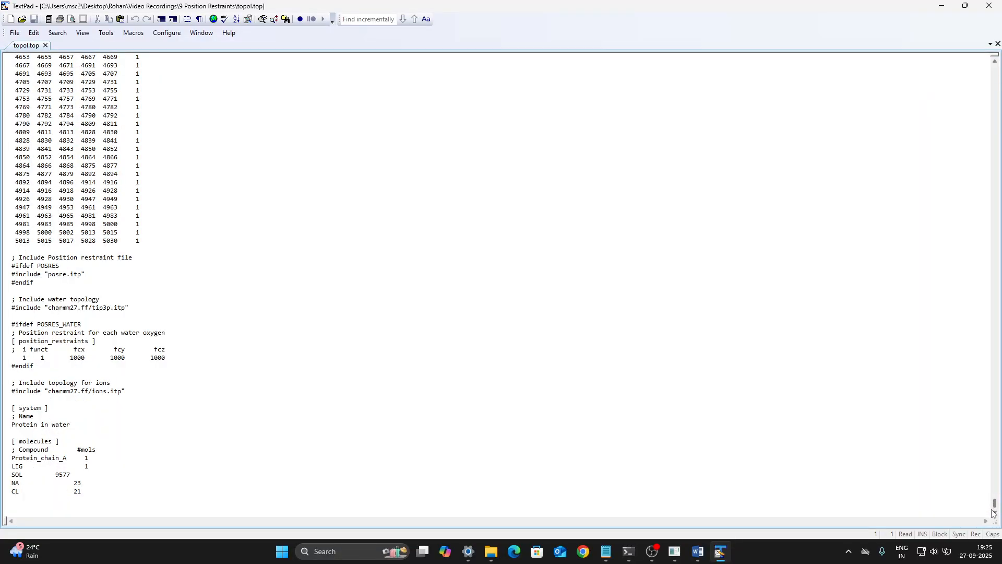
pyautogui.click(81, 383)
pyautogui.moveTo(11, 257); pyautogui.dragTo(135, 258)
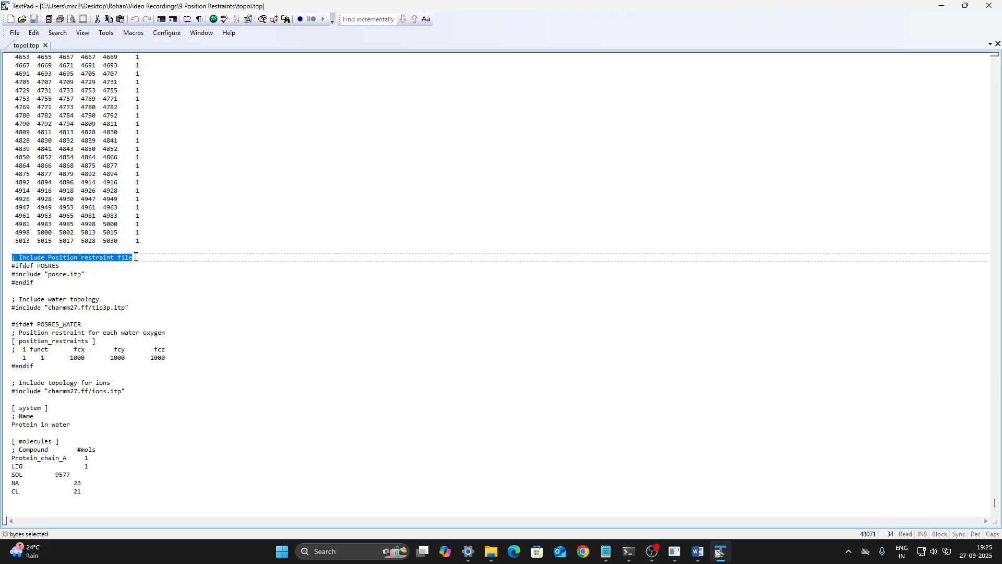
pyautogui.click(135, 257)
pyautogui.moveTo(12, 258); pyautogui.dragTo(39, 285)
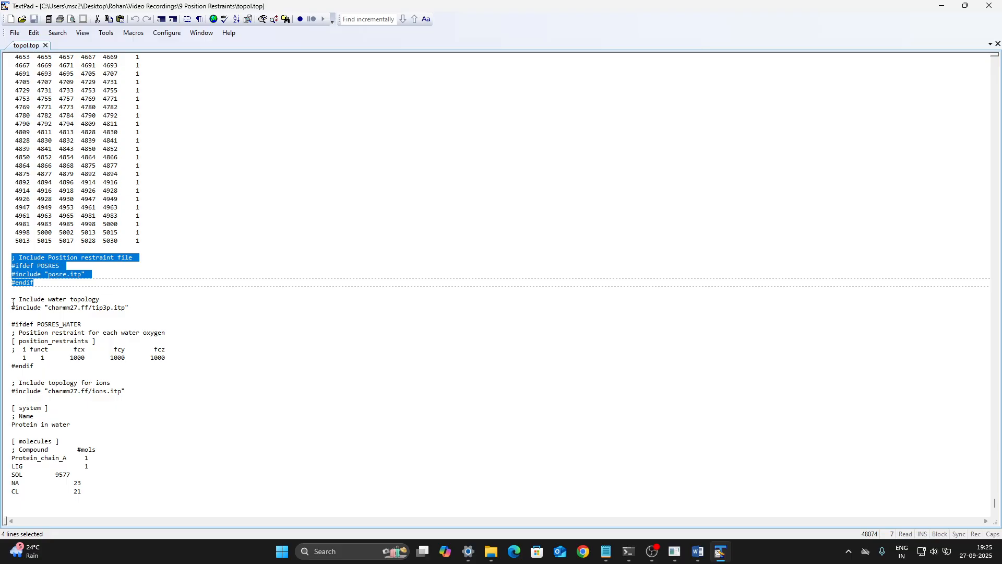
pyautogui.click(44, 287)
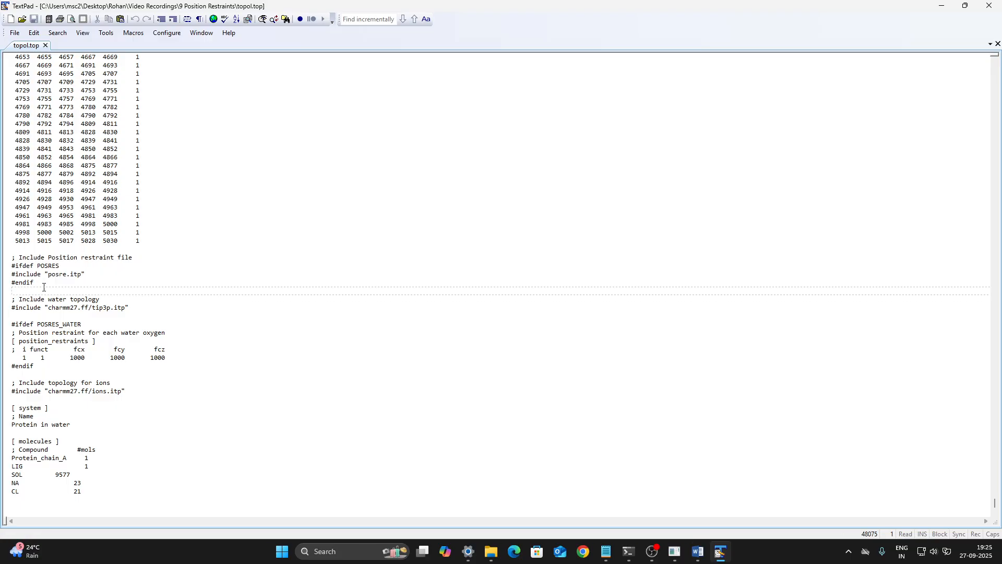
pyautogui.click(43, 283)
pyautogui.press('Return')
pyautogui.press('Return')
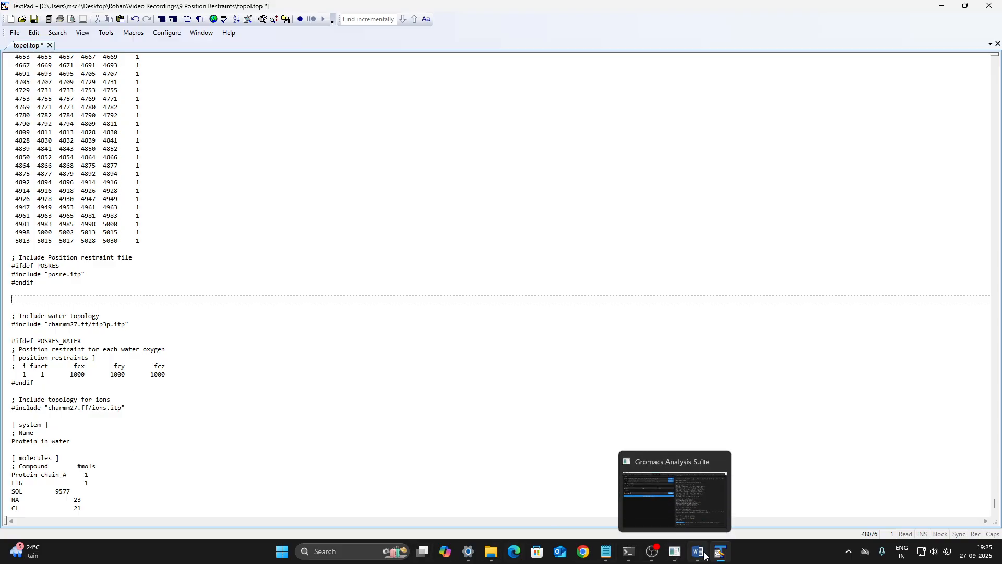
# Switch to Notepad, copy the "; Ligand position restraints" block that includes "posre_LIG.itp", and return to TextPad.
pyautogui.moveTo(690, 560)
pyautogui.click(605, 551)
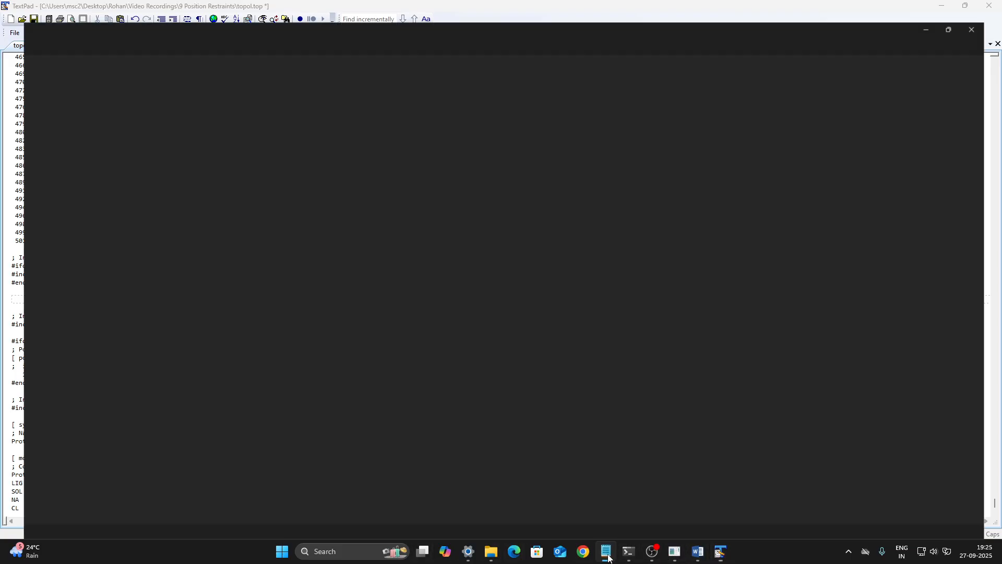
pyautogui.moveTo(8, 136); pyautogui.dragTo(37, 159)
pyautogui.hotkey('ctrl', 'c')
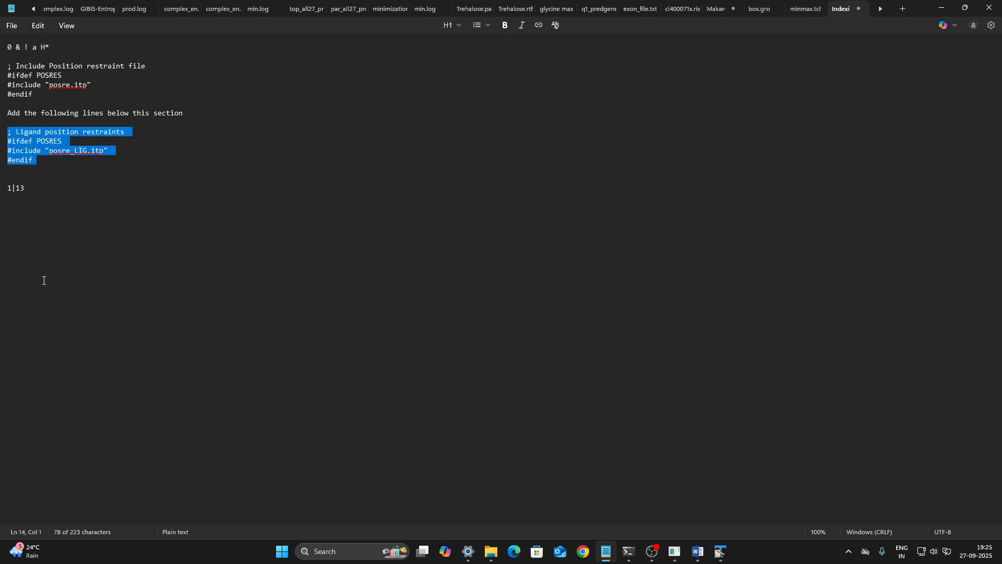
pyautogui.click(35, 28)
pyautogui.click(43, 82)
pyautogui.click(943, 8)
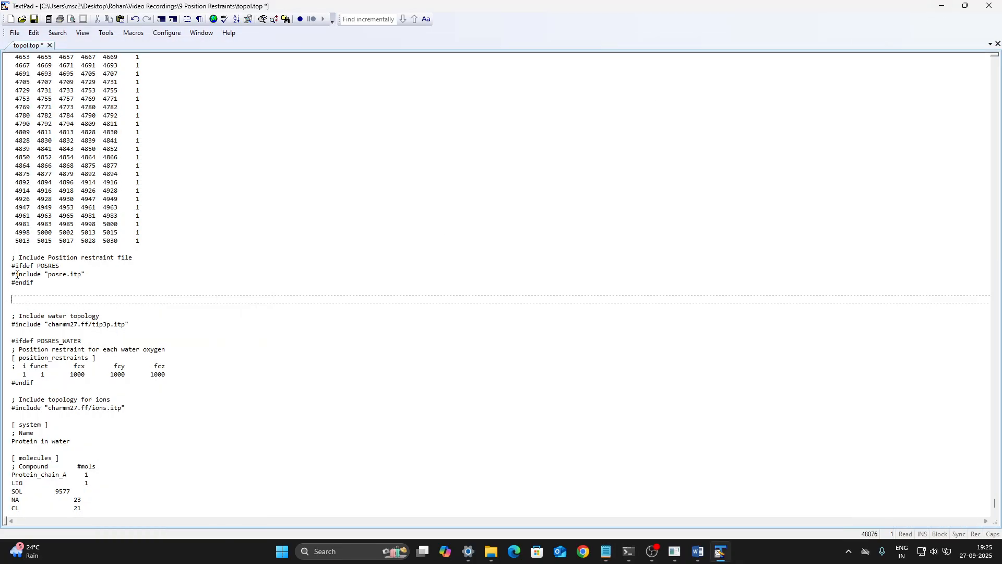
# Paste the ligand position restraints block below the posre.itp block in topol.top, save the file and close TextPad.
pyautogui.click(34, 33)
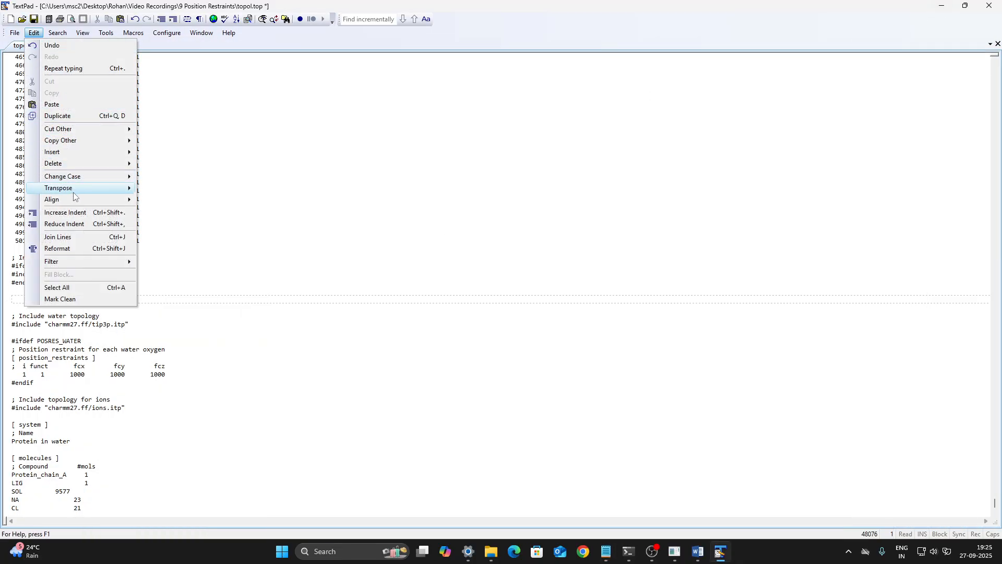
pyautogui.click(61, 105)
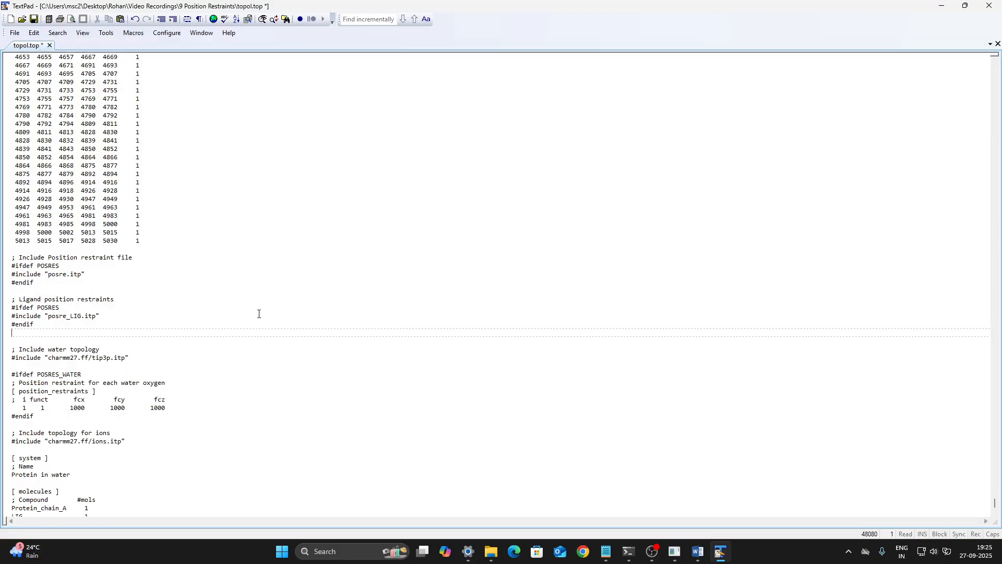
pyautogui.click(34, 21)
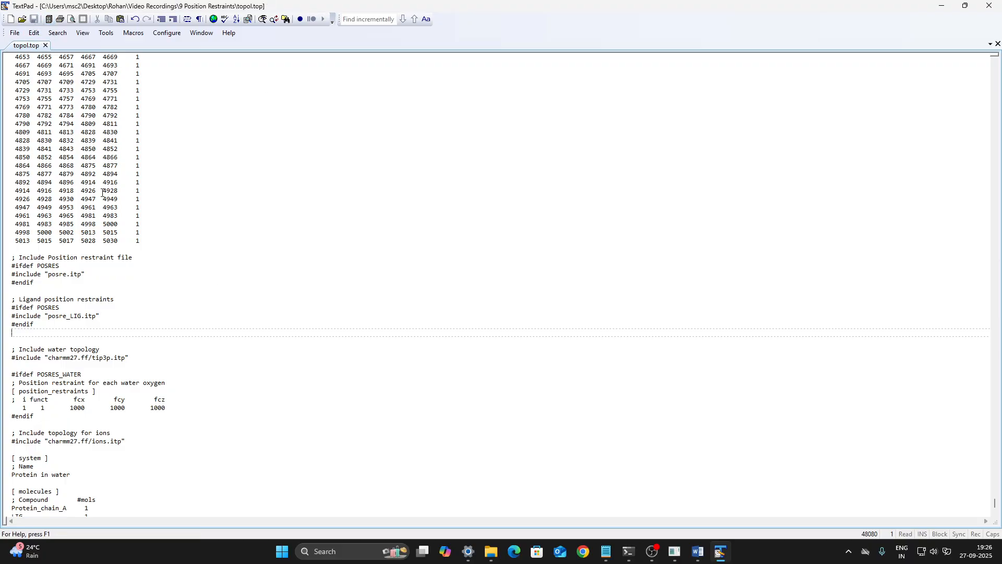
pyautogui.click(989, 7)
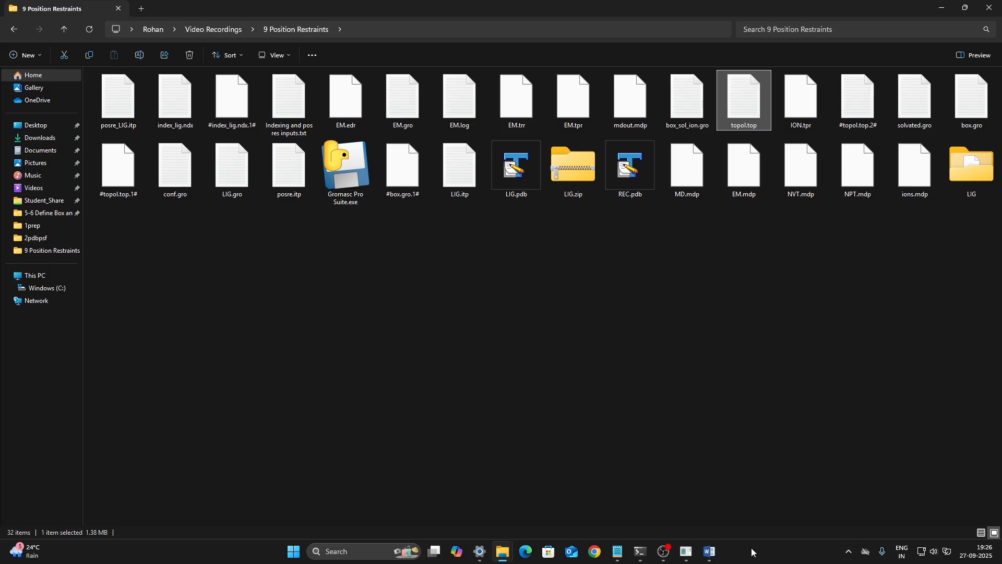
# Switch to Gromacs Analysis Suite and clear the residue selection in Index Architect.
pyautogui.click(693, 559)
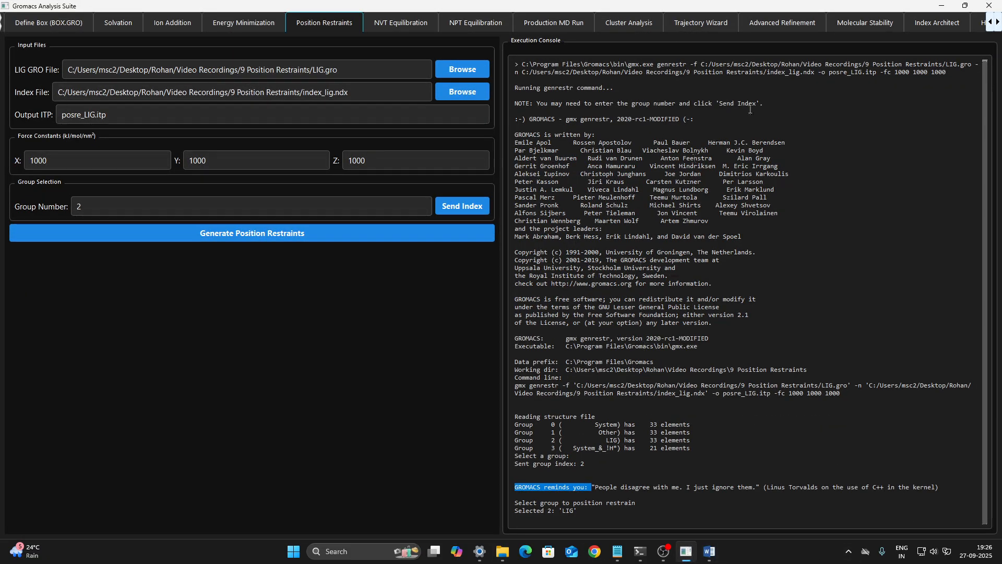
pyautogui.click(931, 22)
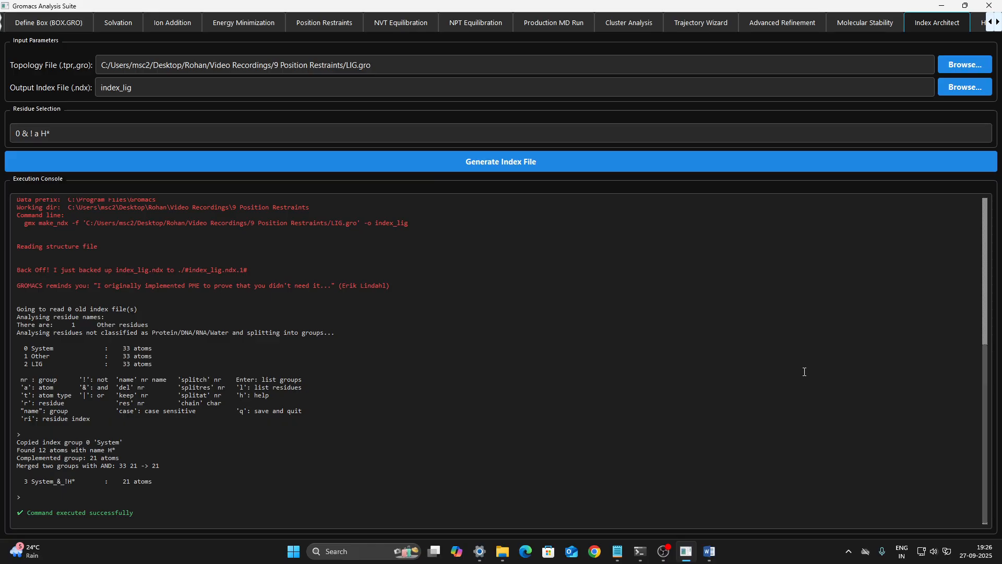
pyautogui.click(73, 132)
pyautogui.press('BackSpace')
pyautogui.press('BackSpace')
pyautogui.press('BackSpace')
pyautogui.press('BackSpace')
pyautogui.press('BackSpace')
pyautogui.press('BackSpace')
pyautogui.press('BackSpace')
pyautogui.press('BackSpace')
pyautogui.press('BackSpace')
pyautogui.press('BackSpace')
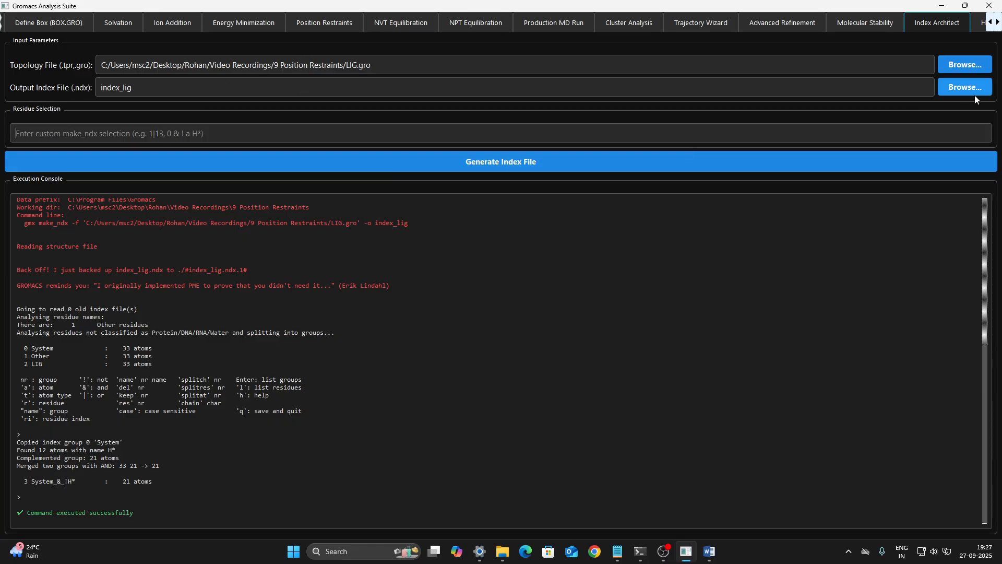
# Load EM.gro from the "9 Position Restraints" folder as the topology file for the index.
pyautogui.click(963, 66)
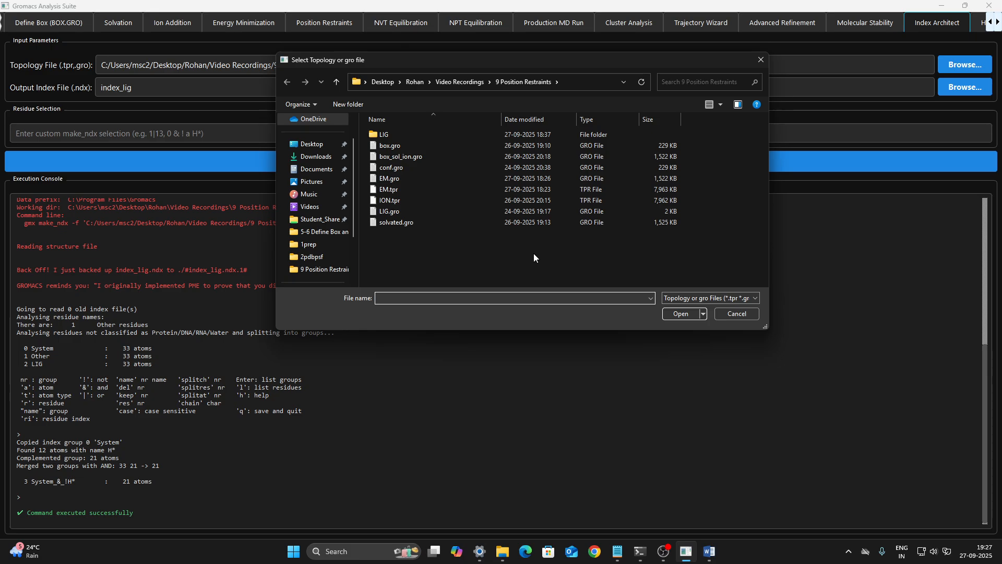
pyautogui.click(393, 180)
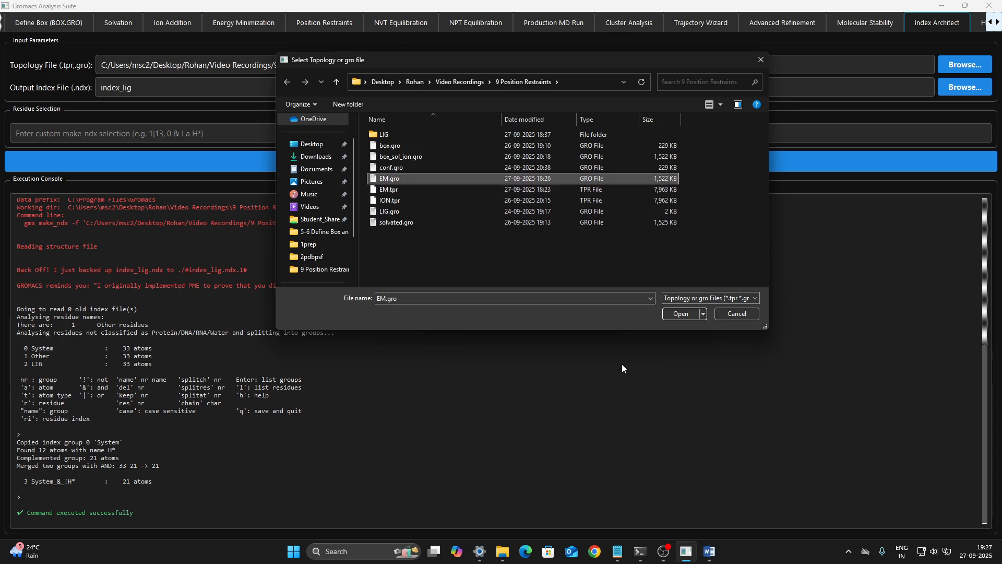
pyautogui.click(675, 313)
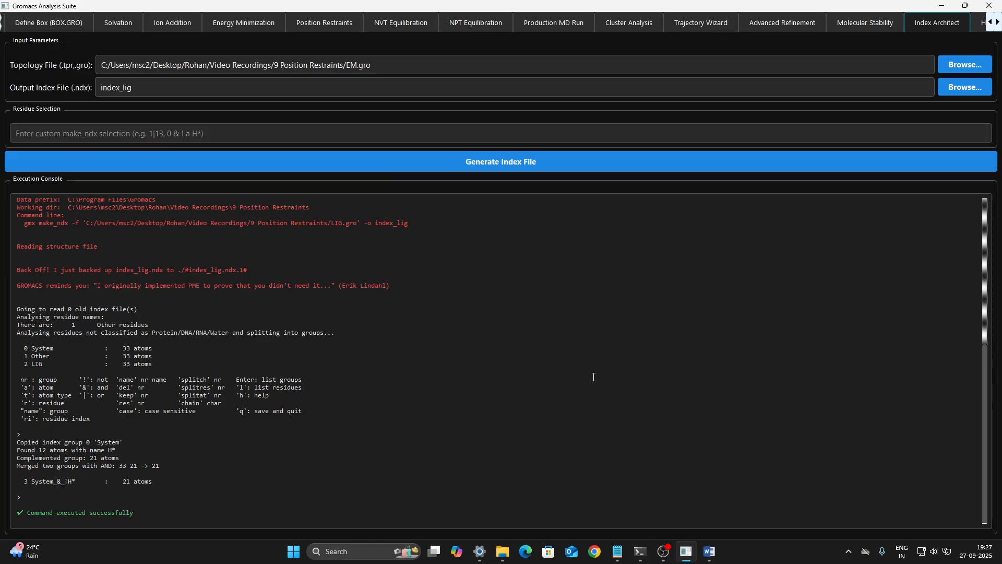
# Name the output index file index.ndx and generate it without a residue selection to list the available groups.
pyautogui.click(148, 93)
pyautogui.press('BackSpace')
pyautogui.press('BackSpace')
pyautogui.press('BackSpace')
pyautogui.write('.ndx')
pyautogui.click(495, 162)
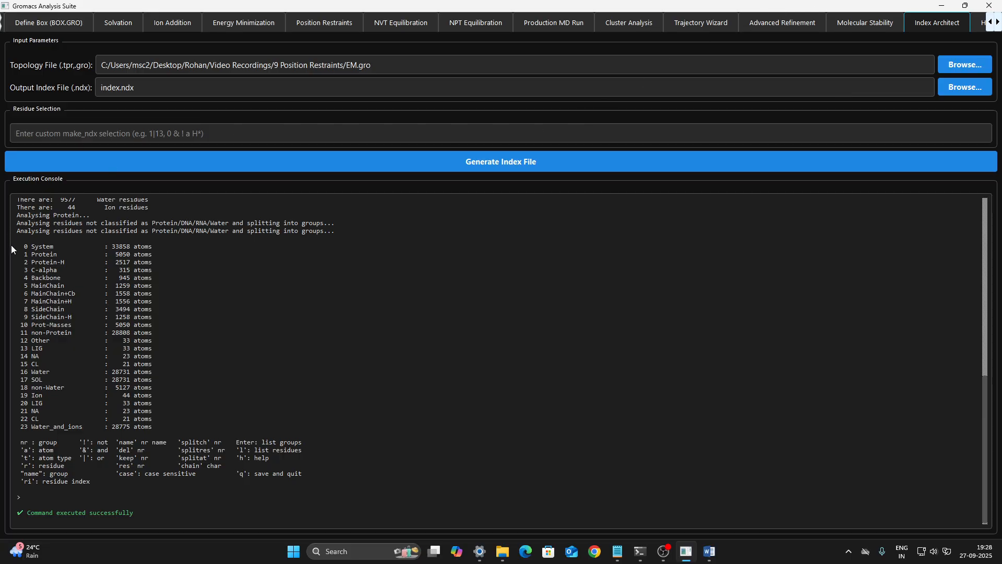
# Check the Protein and LIG group numbers, copy 1|13 from the Notepad notes, and paste it as the residue selection.
pyautogui.doubleClick(25, 255)
pyautogui.doubleClick(24, 348)
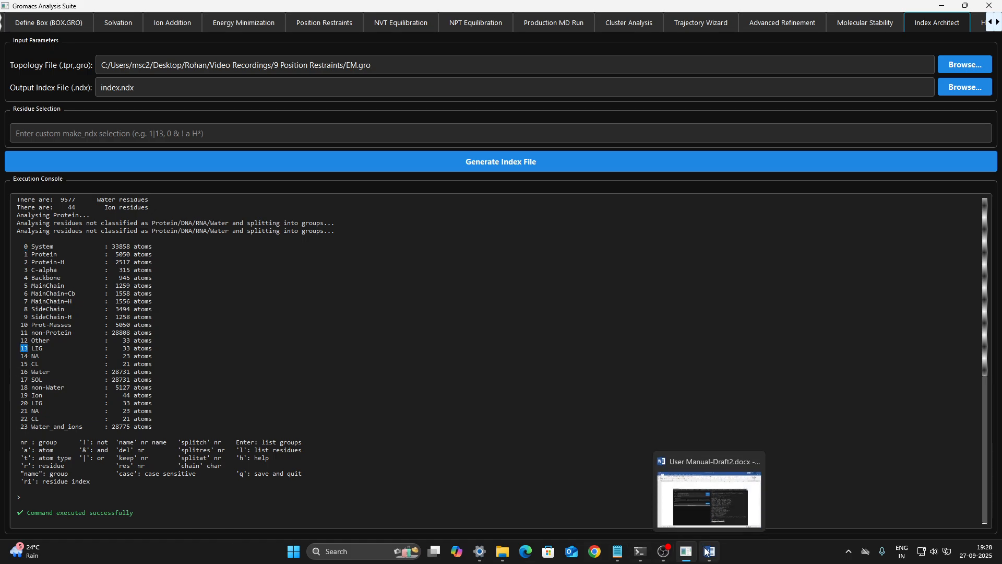
pyautogui.click(614, 557)
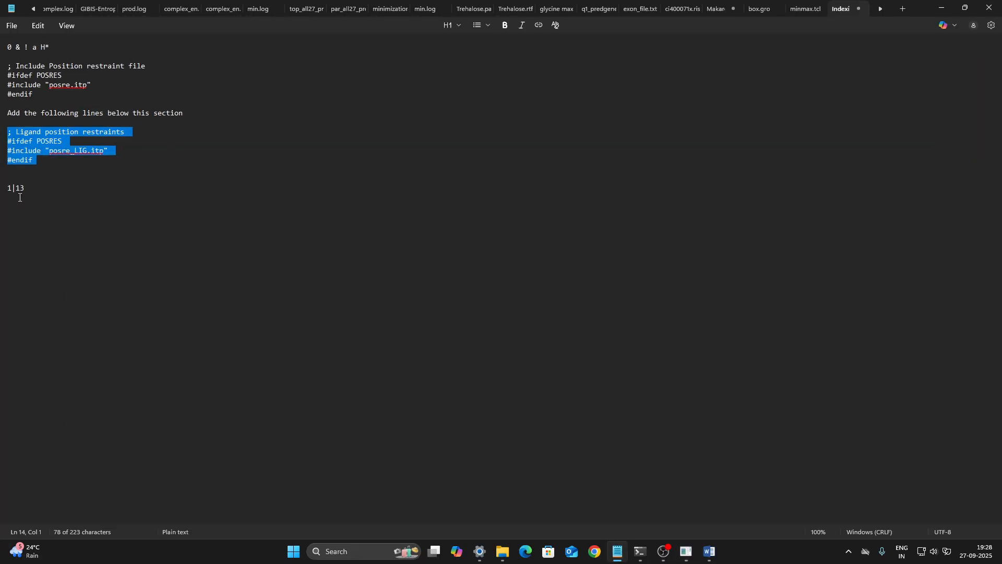
pyautogui.click(9, 190)
pyautogui.moveTo(8, 189); pyautogui.dragTo(25, 189)
pyautogui.hotkey('ctrl', 'c')
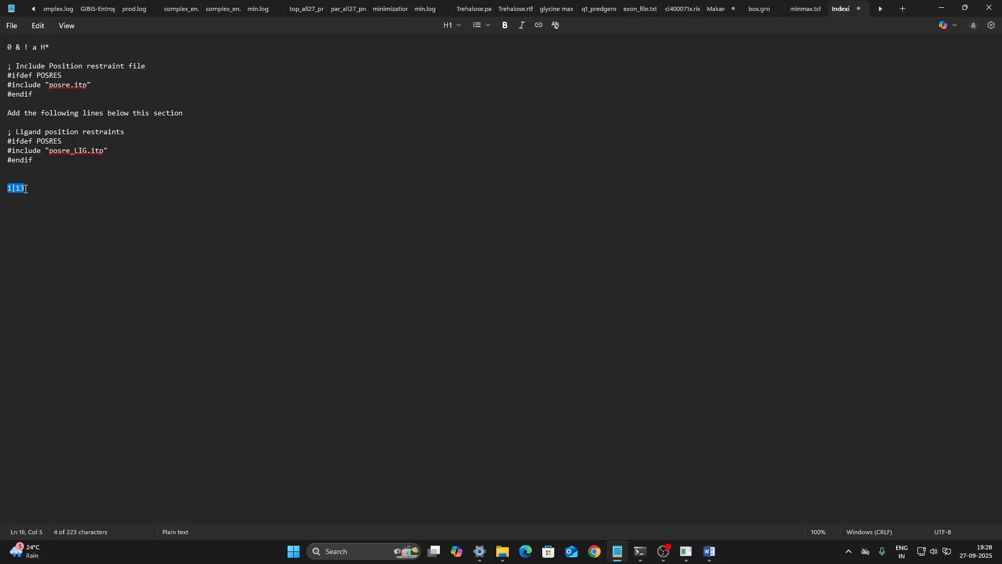
pyautogui.click(941, 8)
pyautogui.rightClick(42, 133)
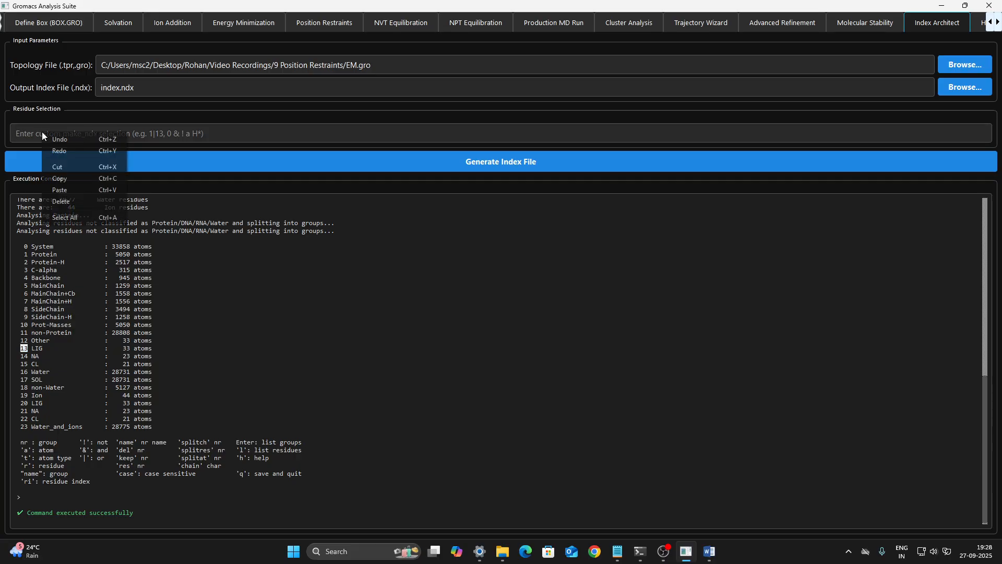
pyautogui.click(59, 190)
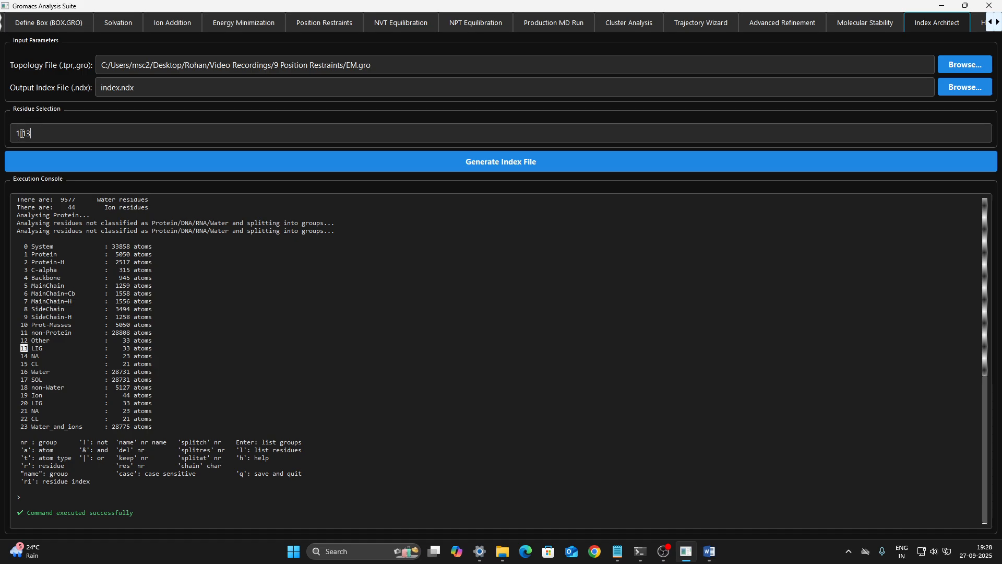
# Generate index.ndx with the merged Protein and LIG group from selection 1|13, and examine the merge result in the console.
pyautogui.moveTo(19, 134); pyautogui.dragTo(25, 134)
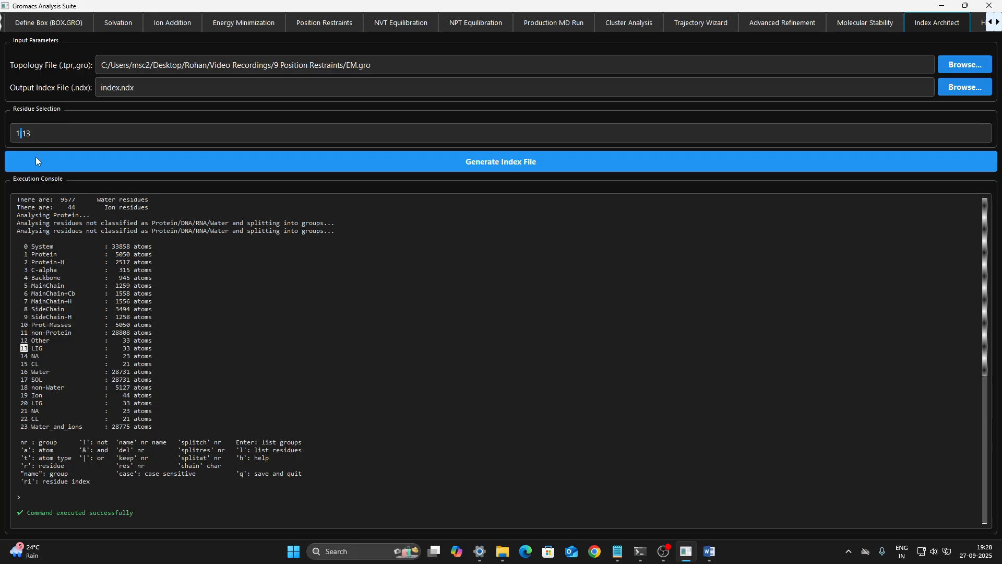
pyautogui.click(502, 163)
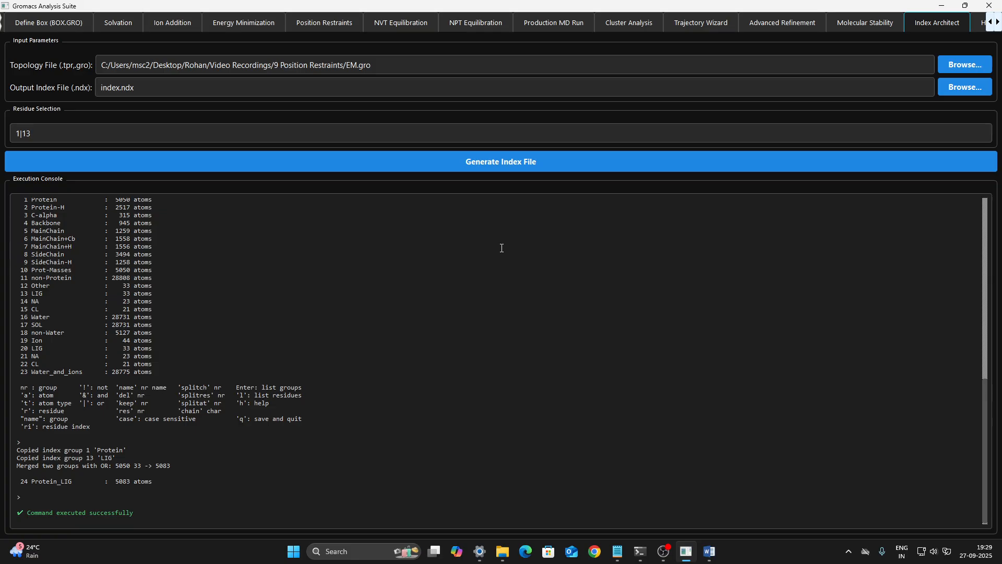
pyautogui.doubleClick(136, 466)
pyautogui.click(670, 559)
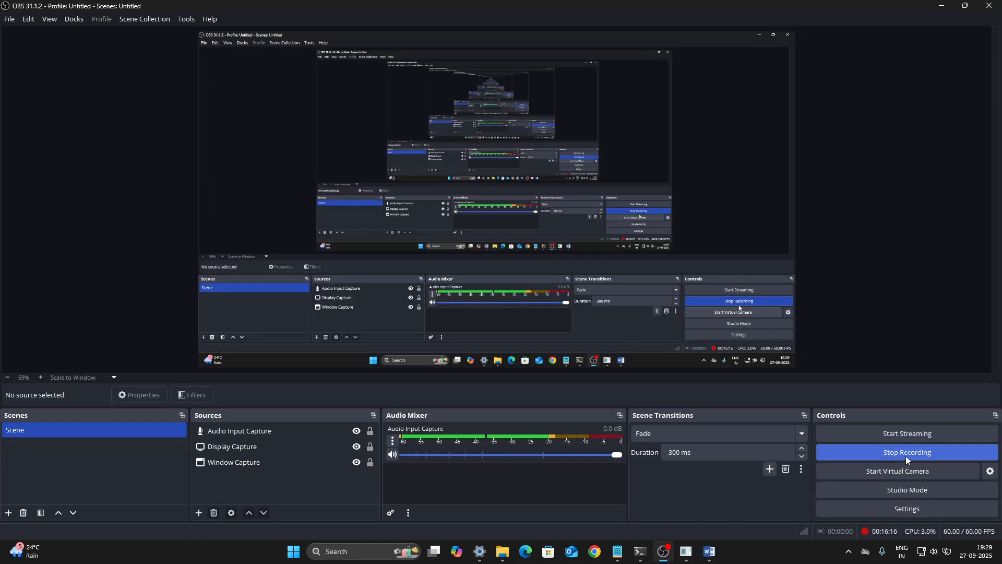